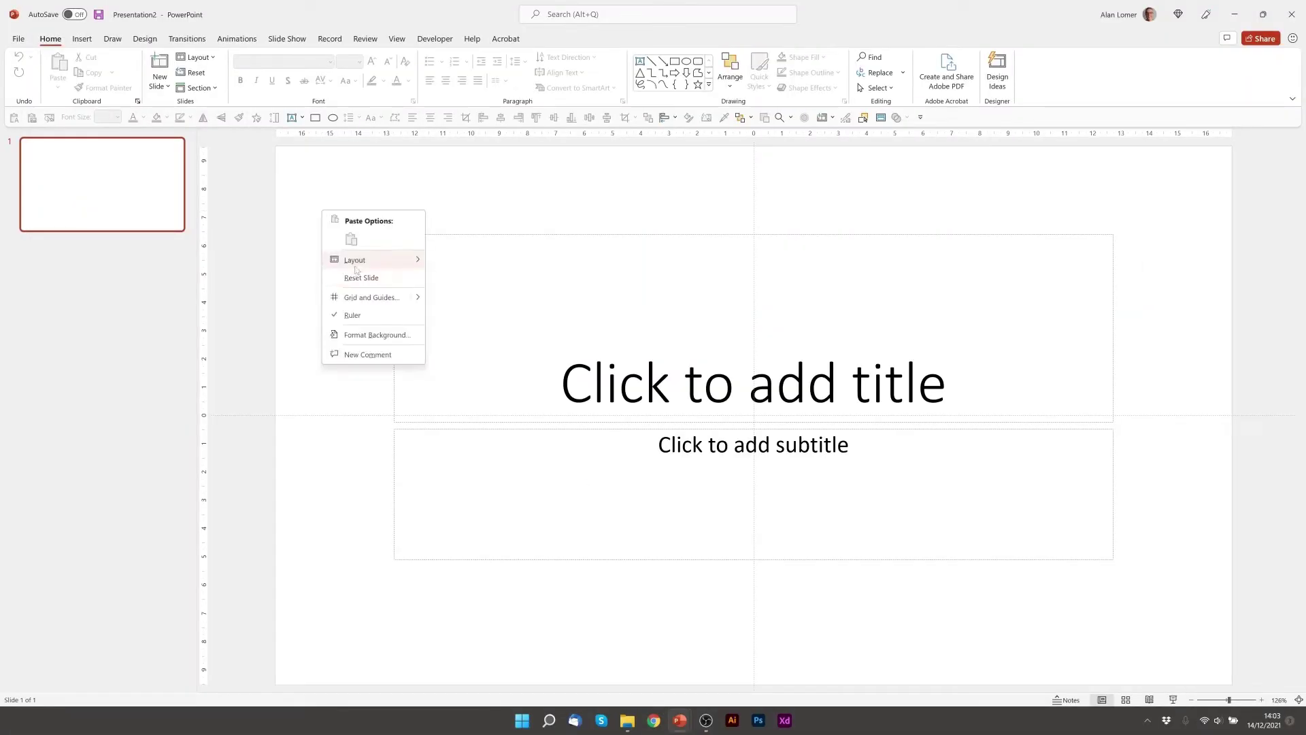
Apply the Blank layout to the slide to remove the title and subtitle placeholders
mouse_move(355, 266)
click(462, 418)
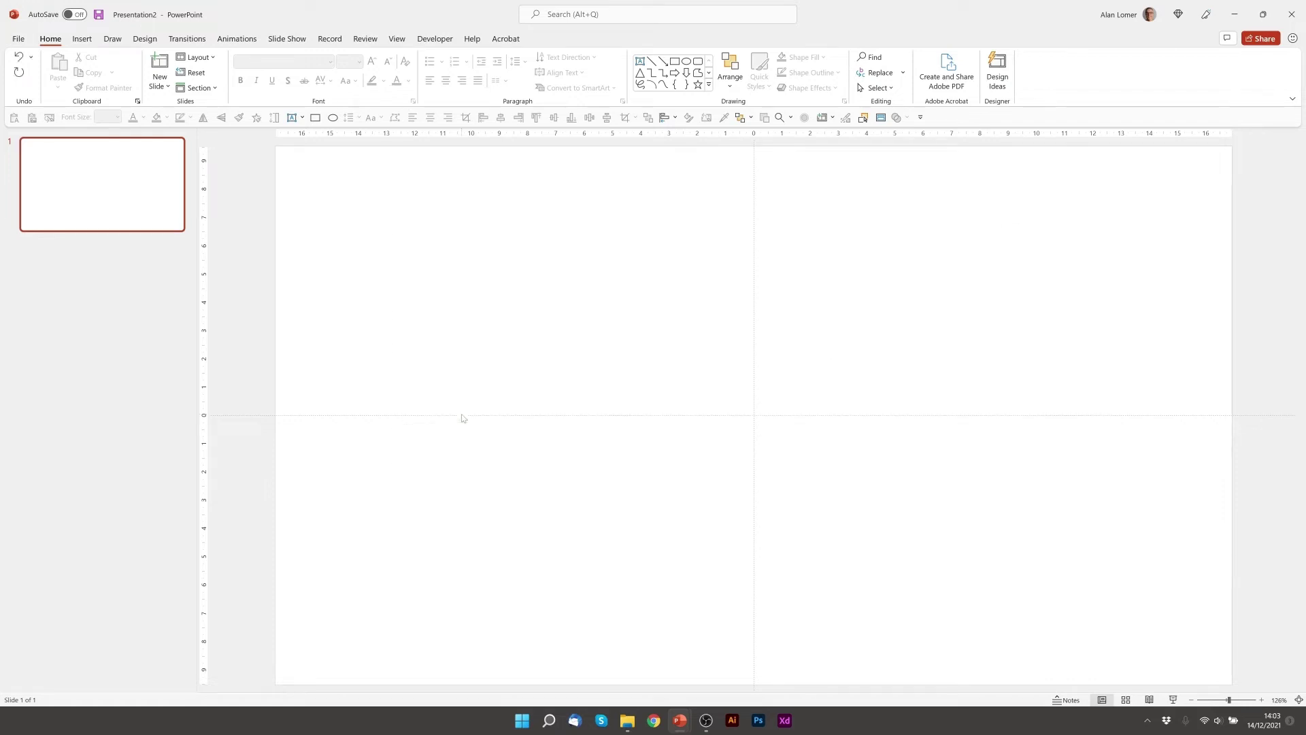
Place an oval on the slide and size it to 12 cm by 12 cm
click(686, 62)
click(580, 229)
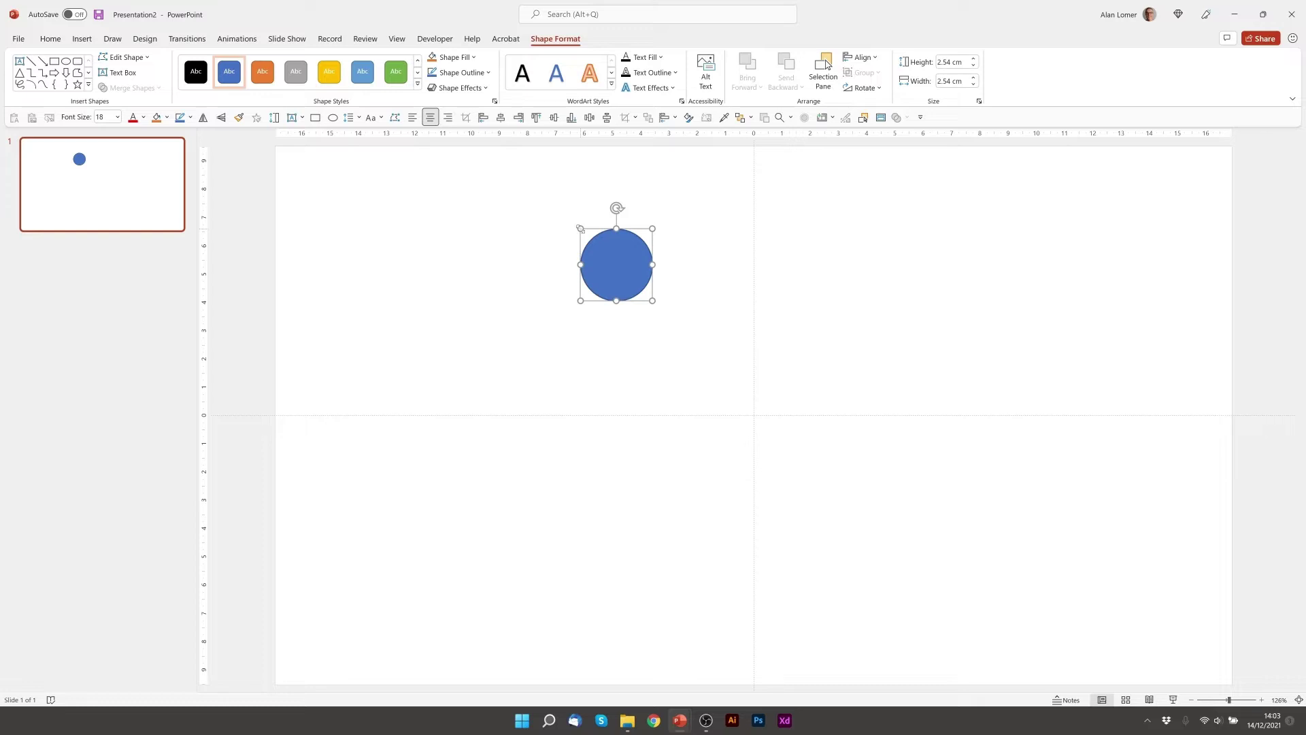
right_click(613, 250)
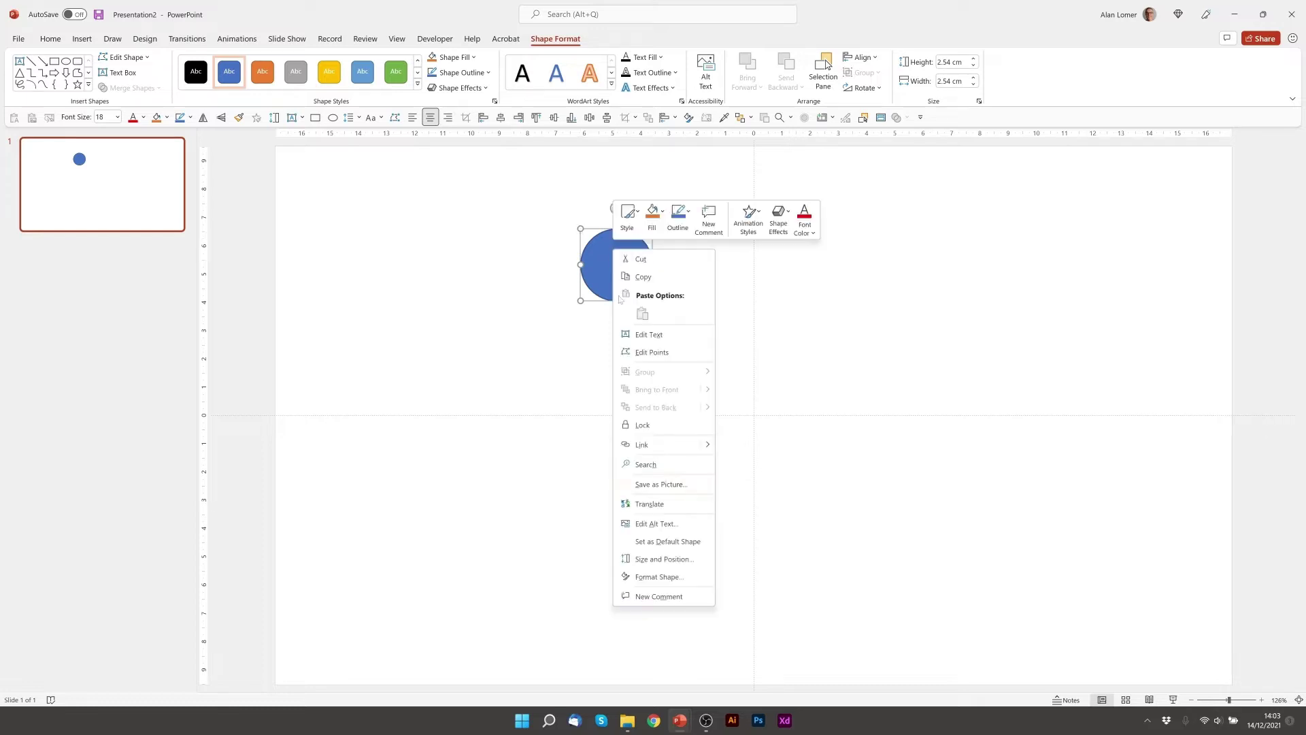
click(660, 577)
click(1191, 181)
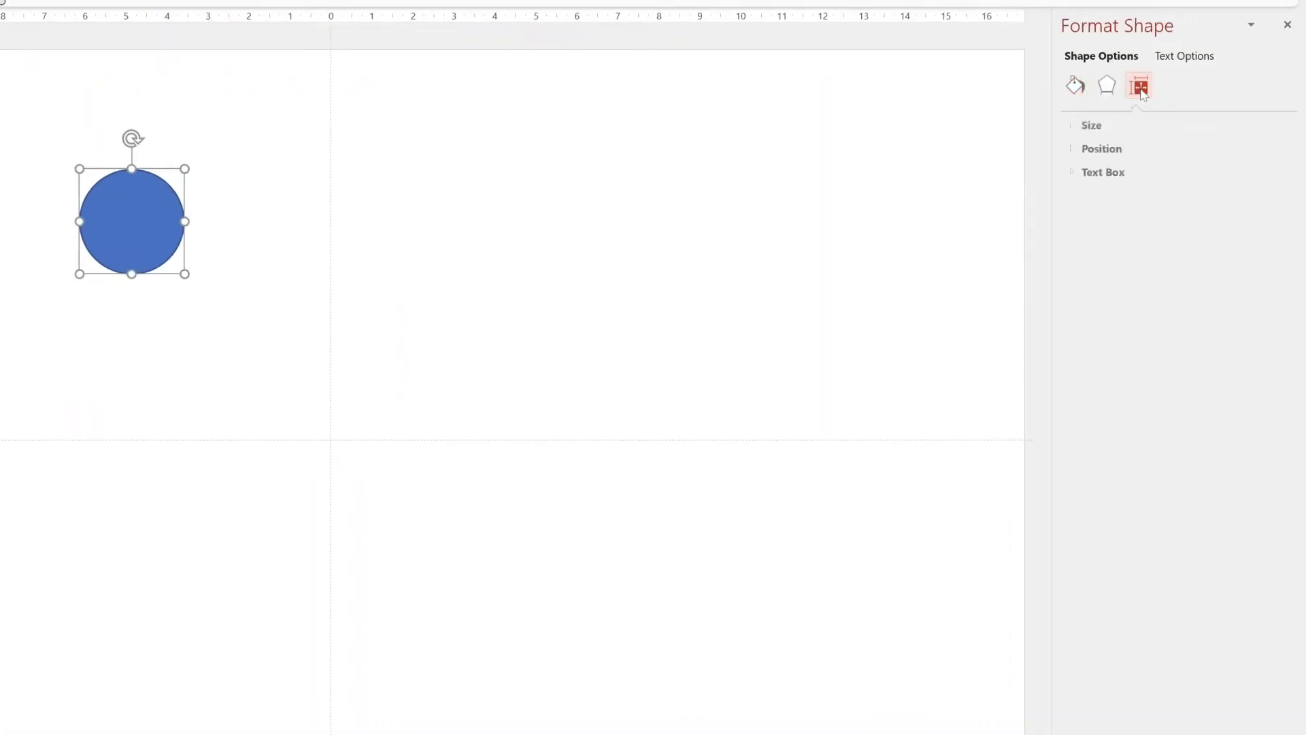
click(1090, 125)
key(Tab)
text(12)
key(Tab)
text(12)
key(Tab)
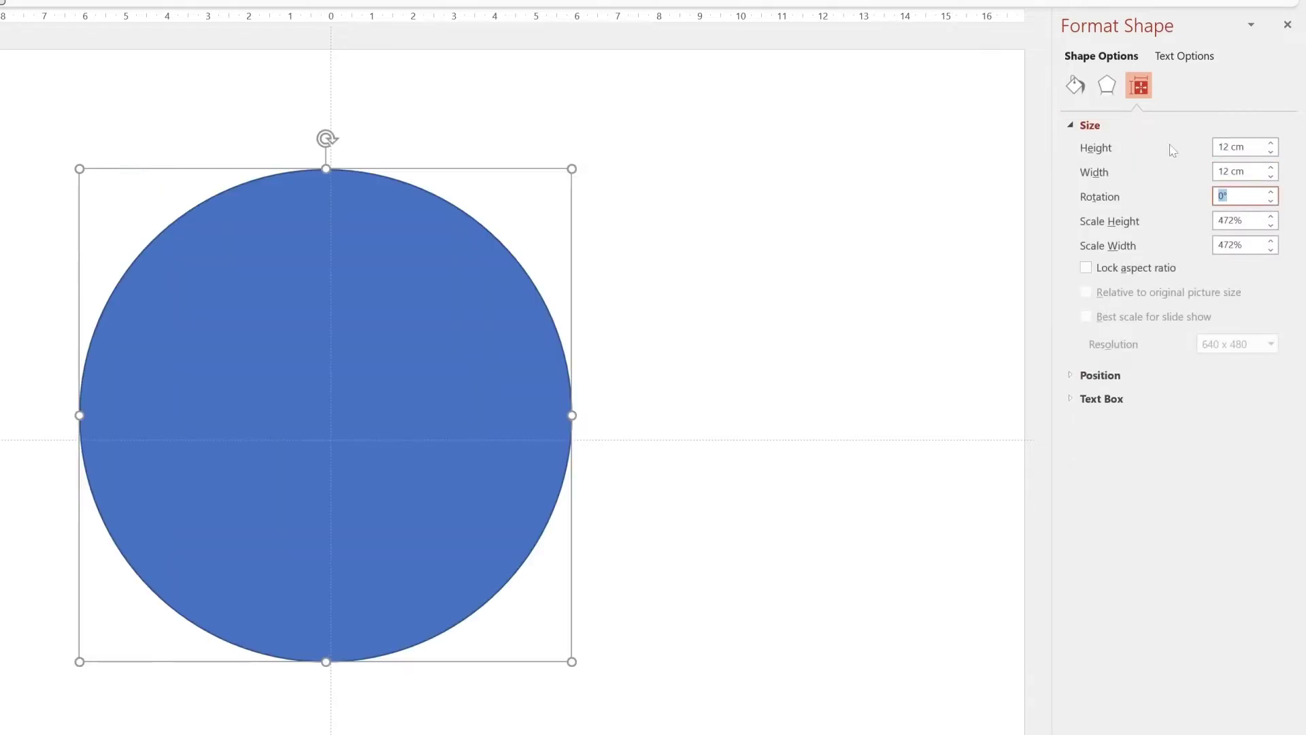
Give the circle no fill and a 6 pt light-blue outline, then centre it on the slide
click(1075, 85)
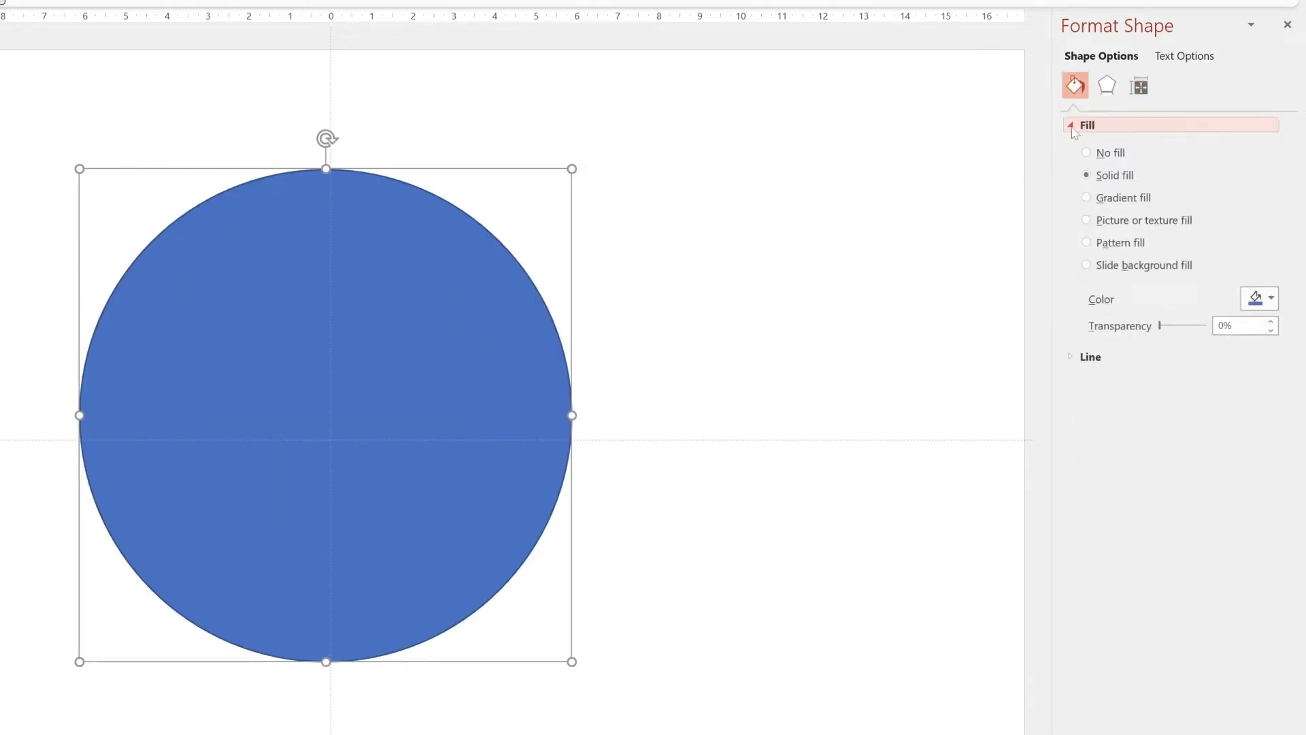
click(1102, 153)
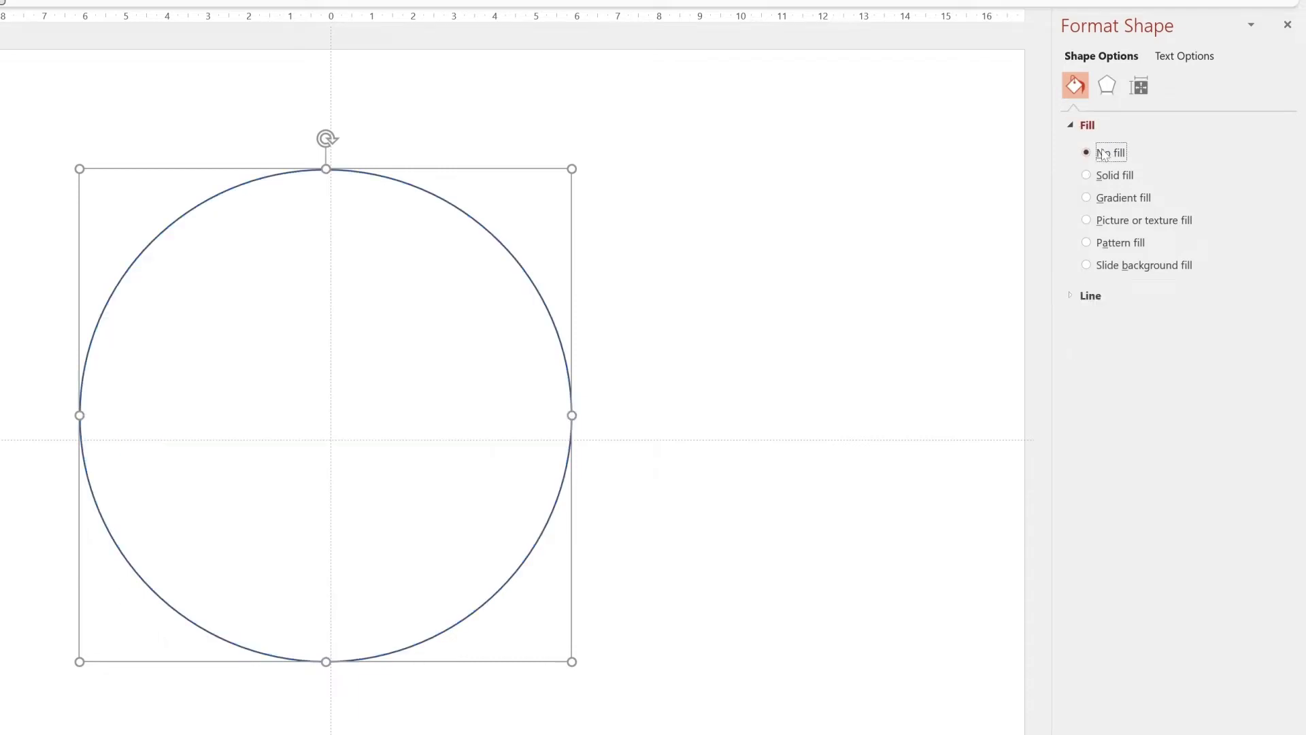
click(1090, 295)
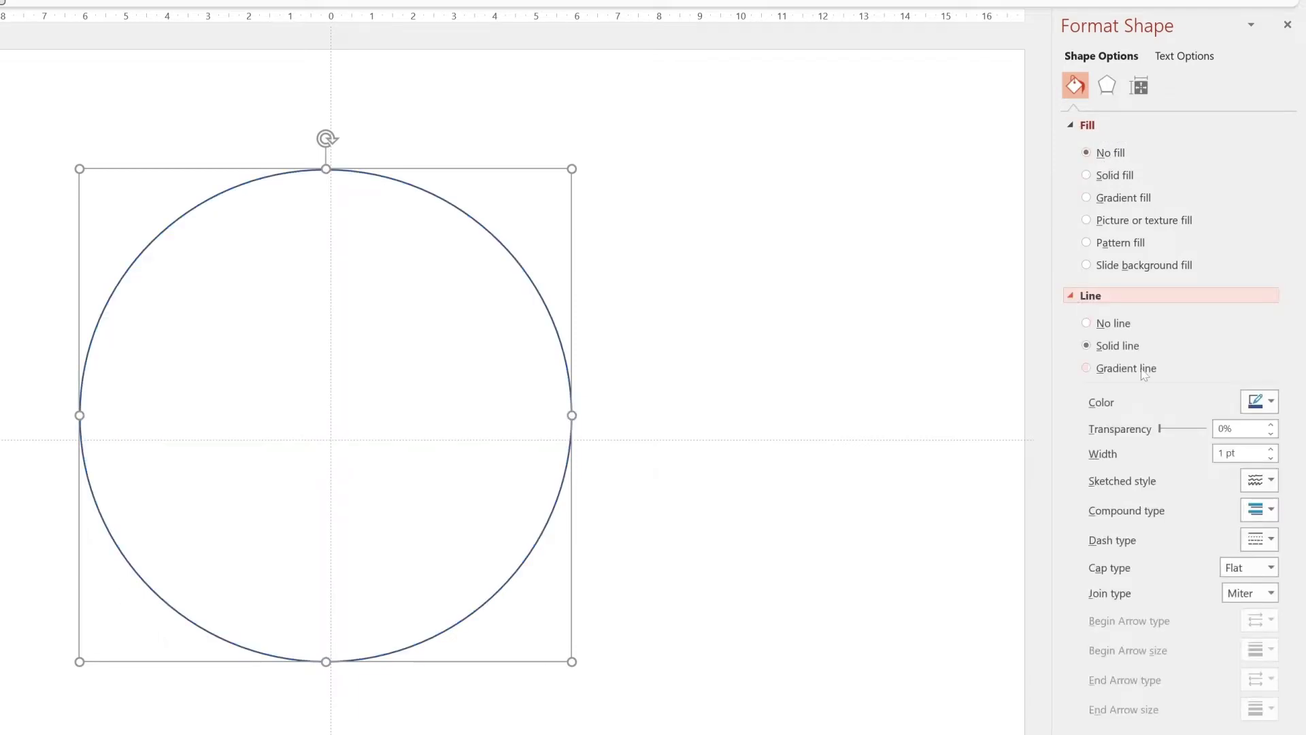
click(1228, 453)
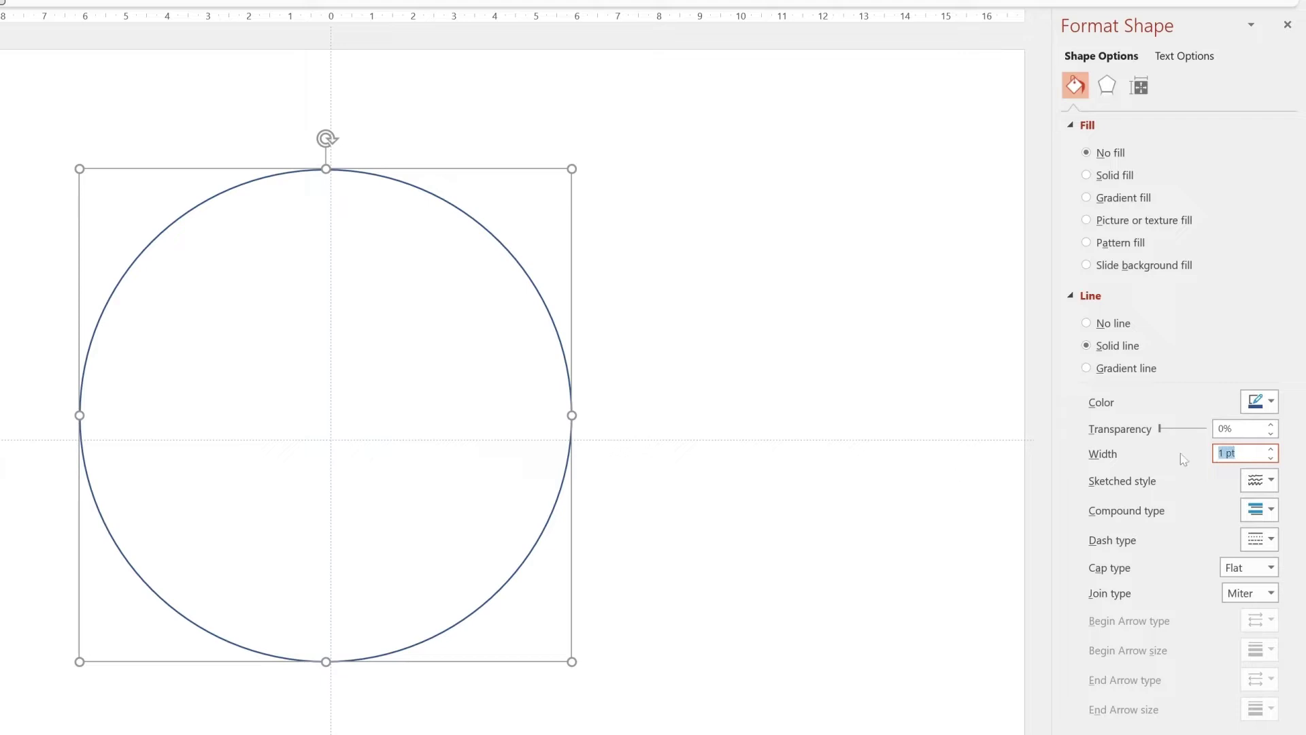
text(6)
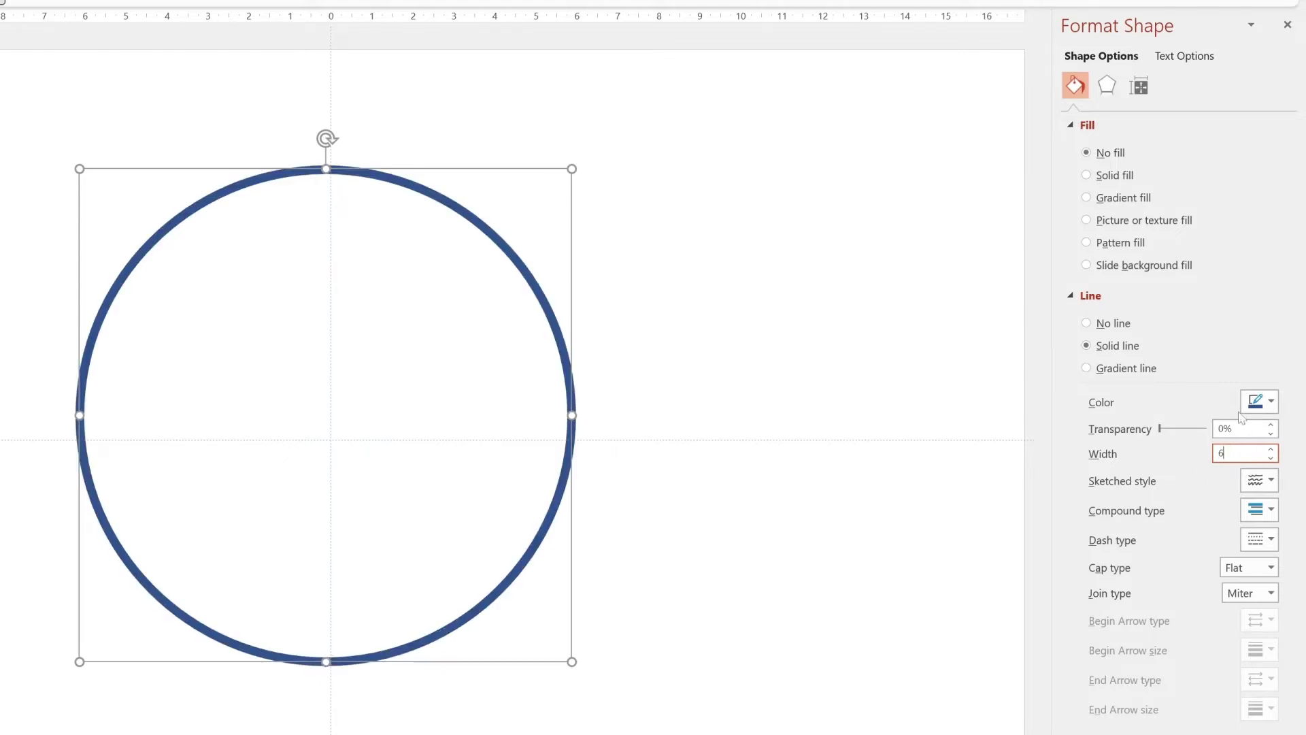
click(1258, 403)
click(1248, 572)
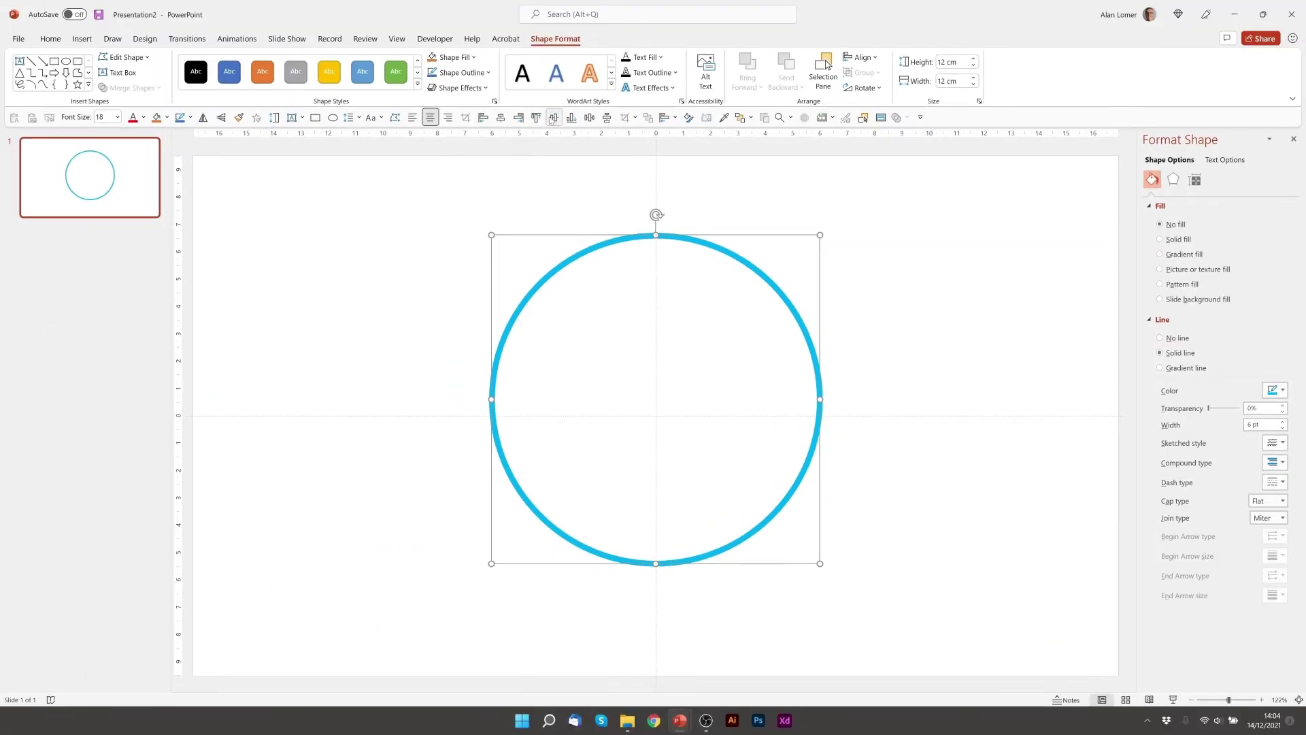
click(555, 117)
click(385, 326)
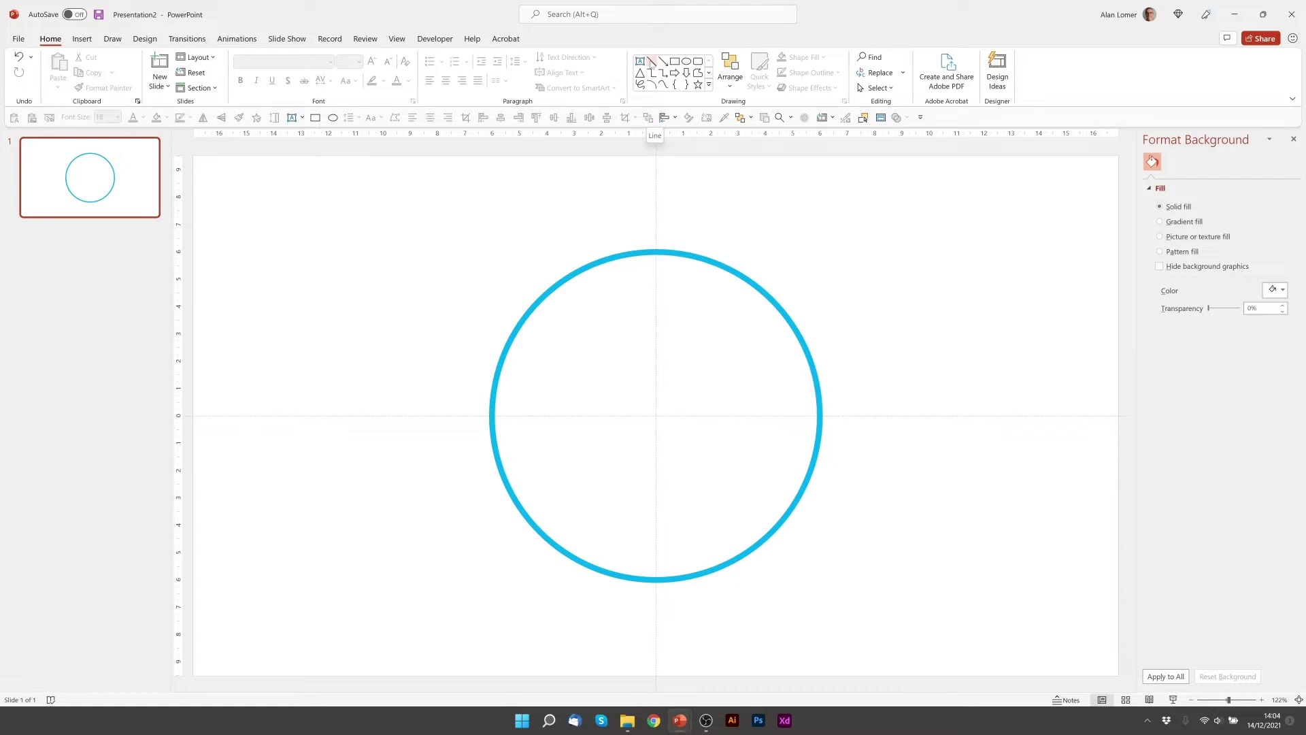
Draw a vertical line up from the circle's centre, styled 6 pt light blue with round caps
click(651, 62)
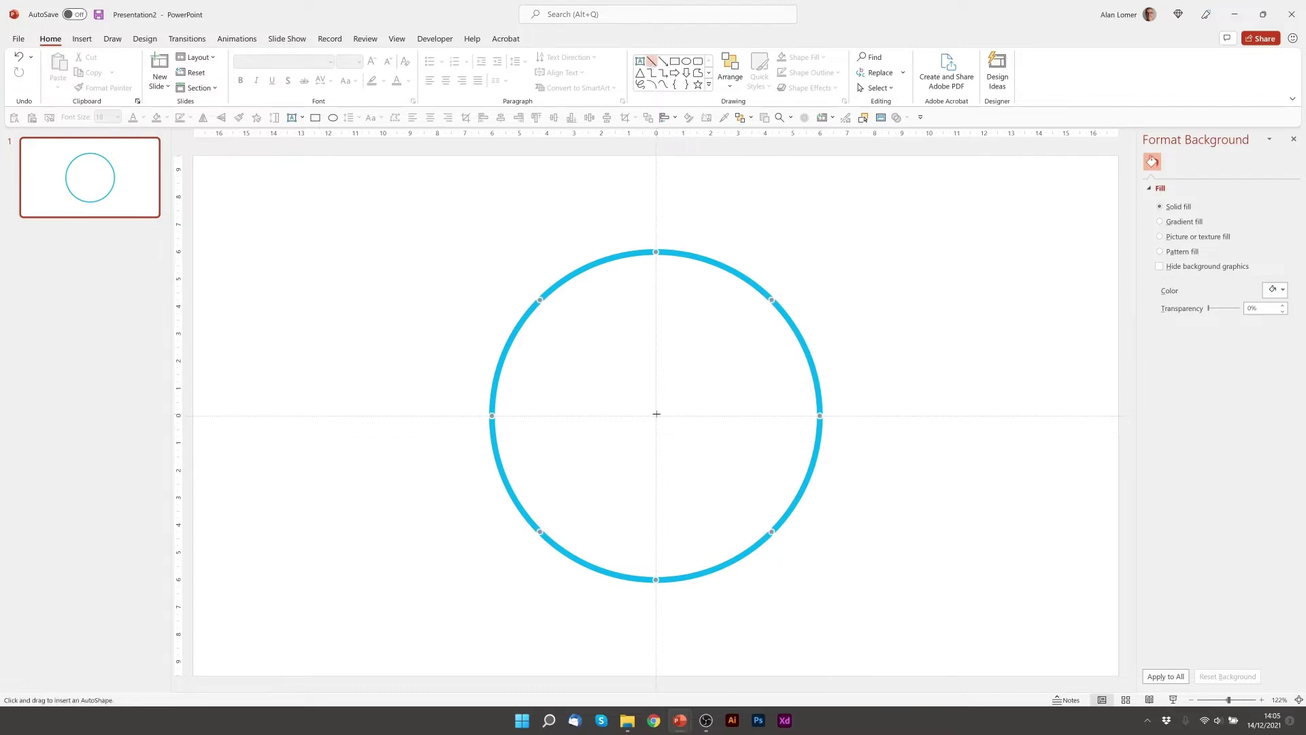
drag(653, 409, 656, 278)
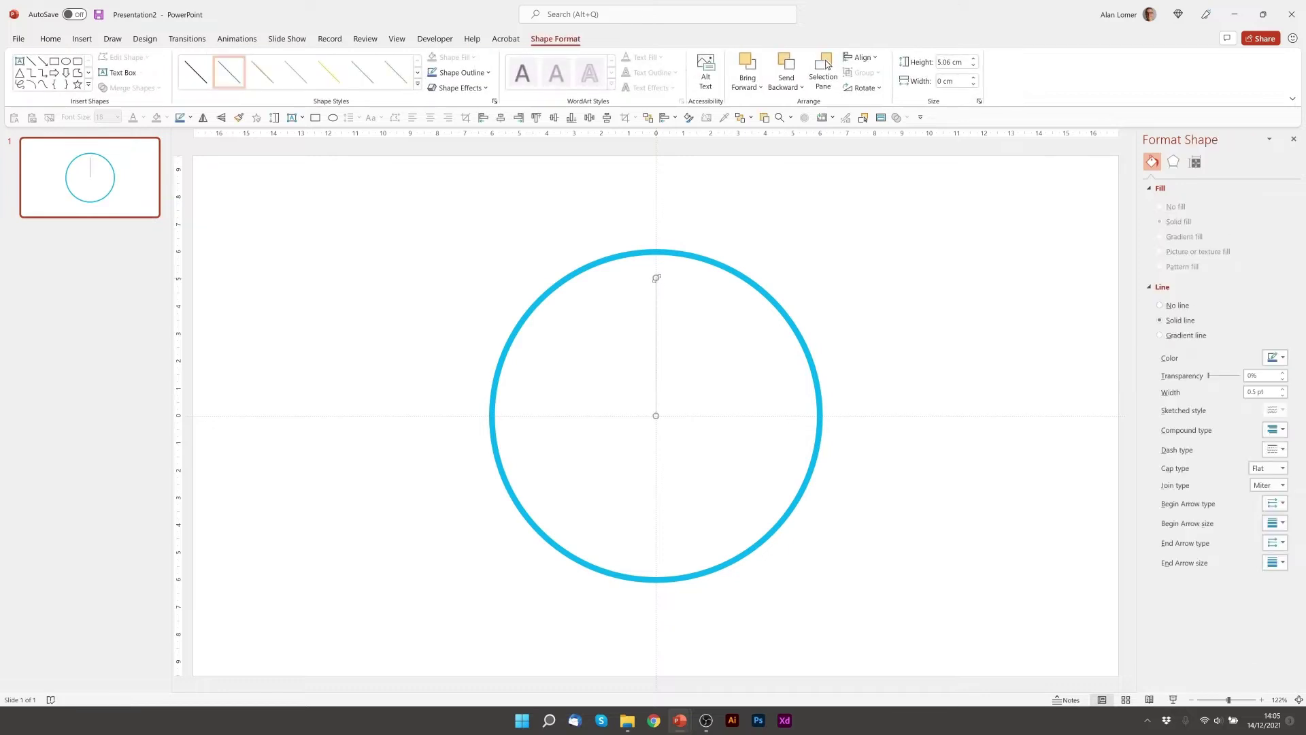
click(1250, 393)
text(6)
key(Return)
click(1274, 357)
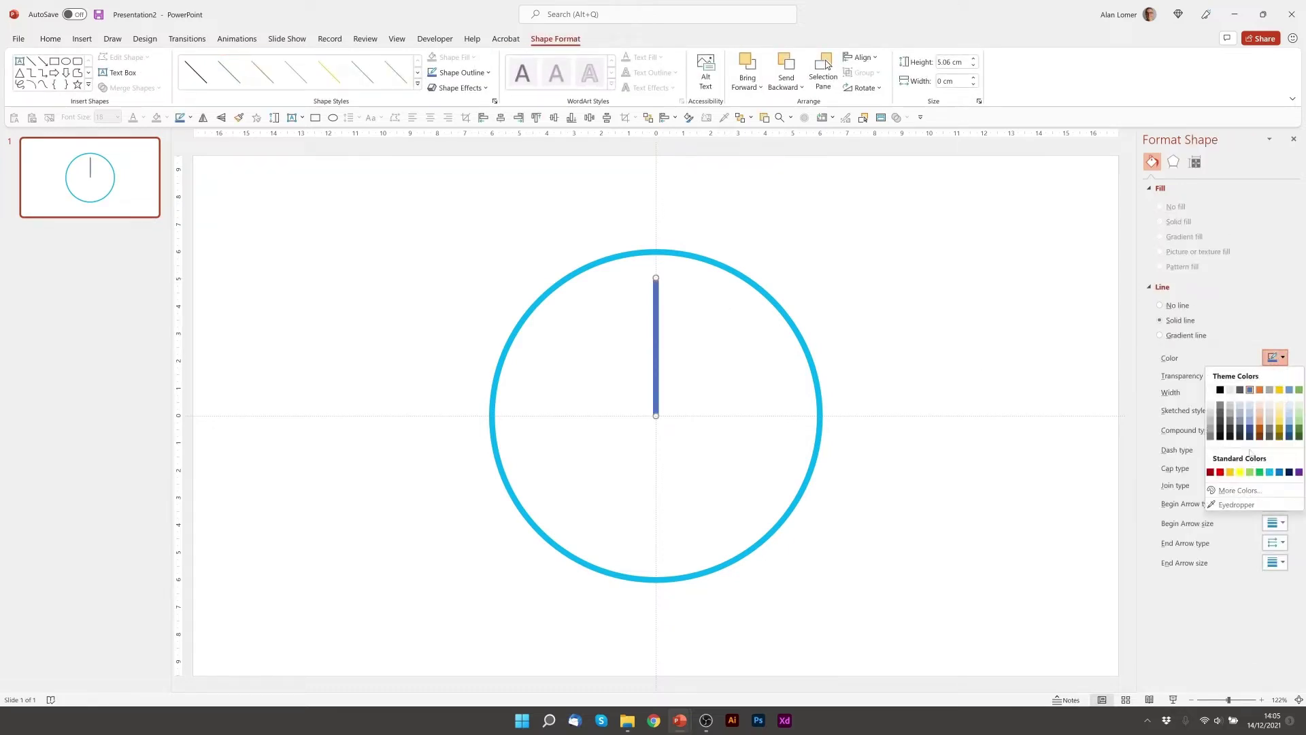
click(1269, 471)
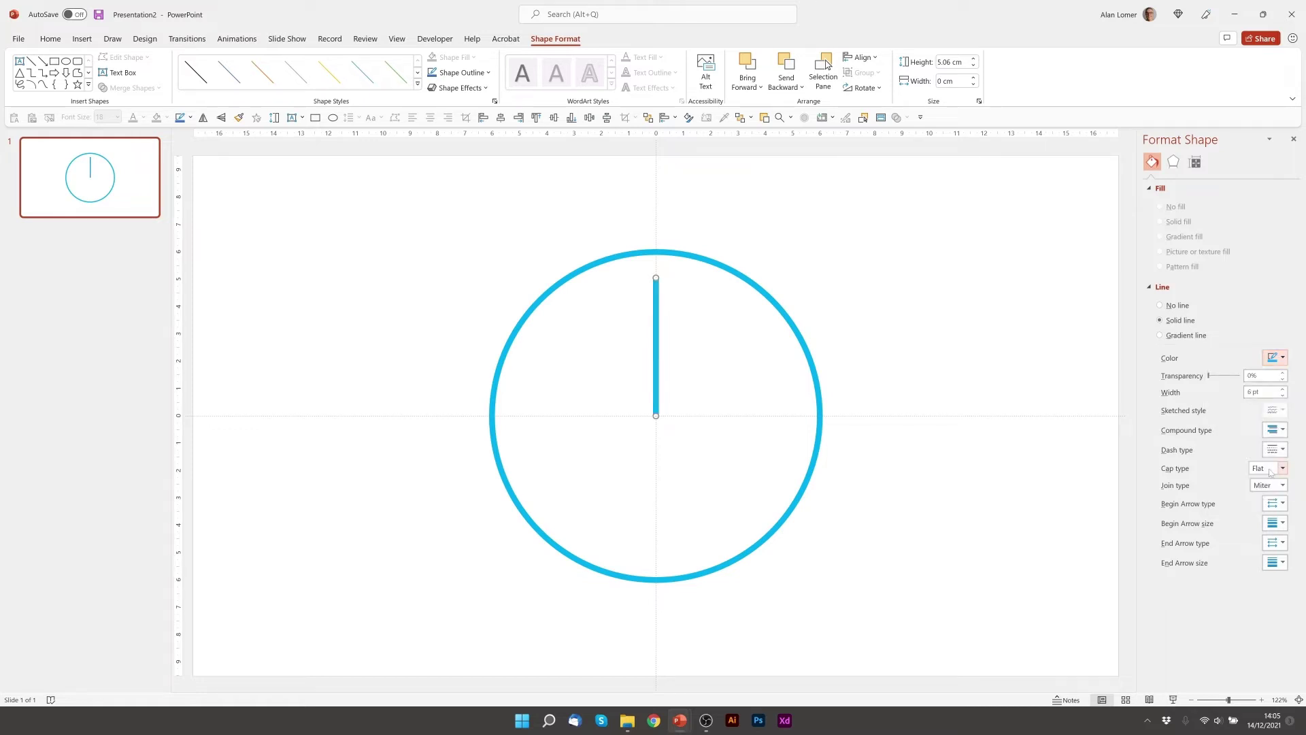
click(1270, 470)
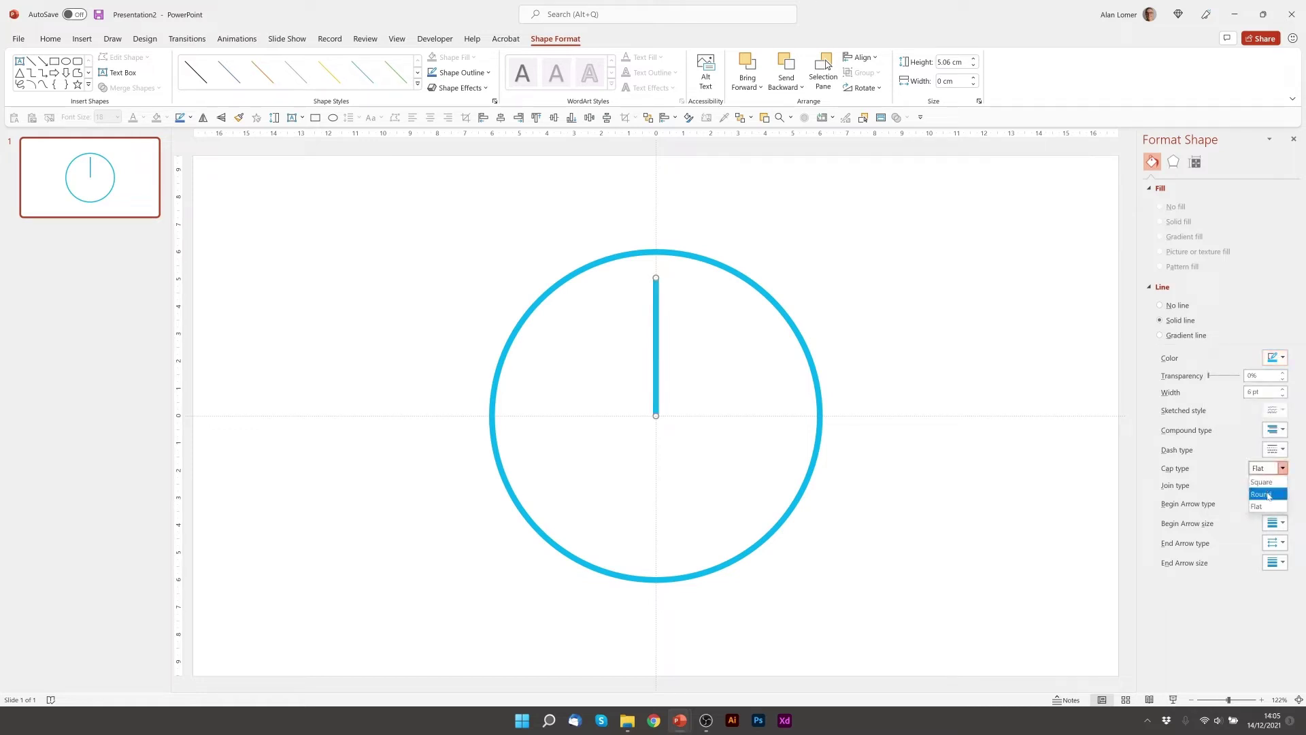
click(1269, 494)
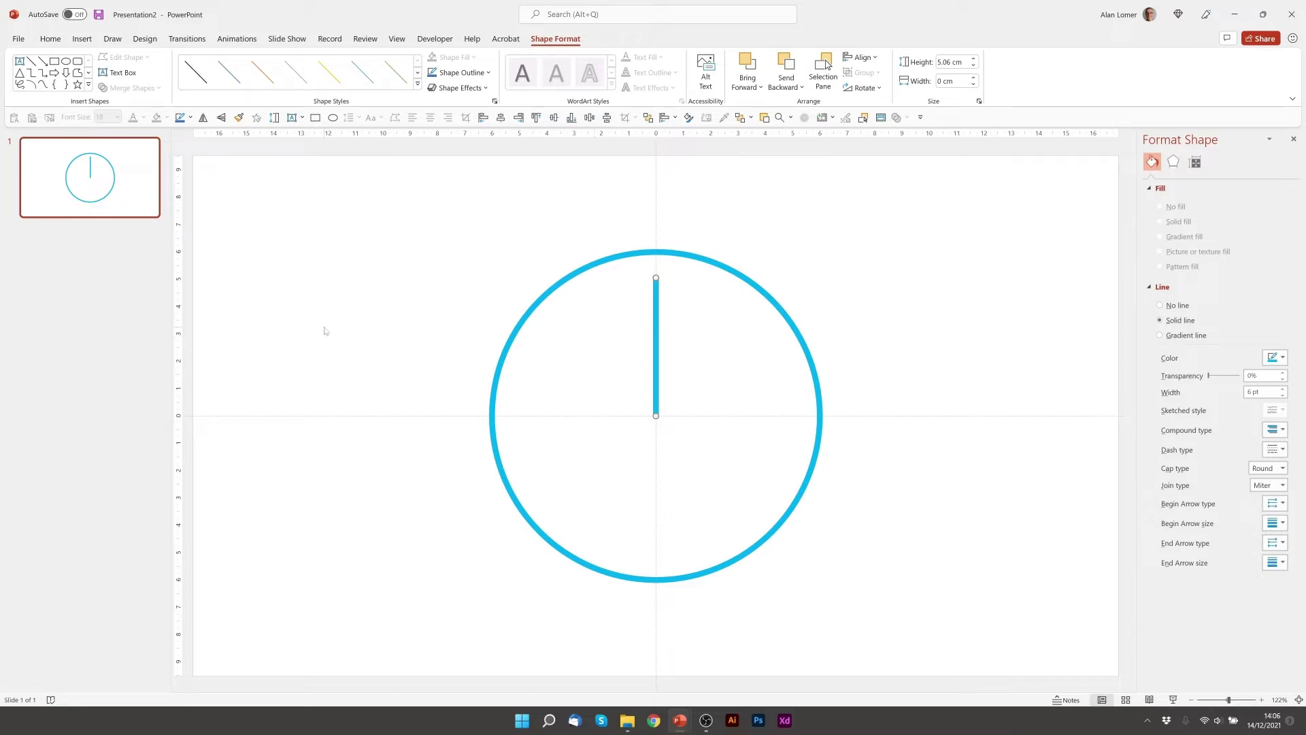
Apply the Spin animation to the vertical line hand
click(236, 39)
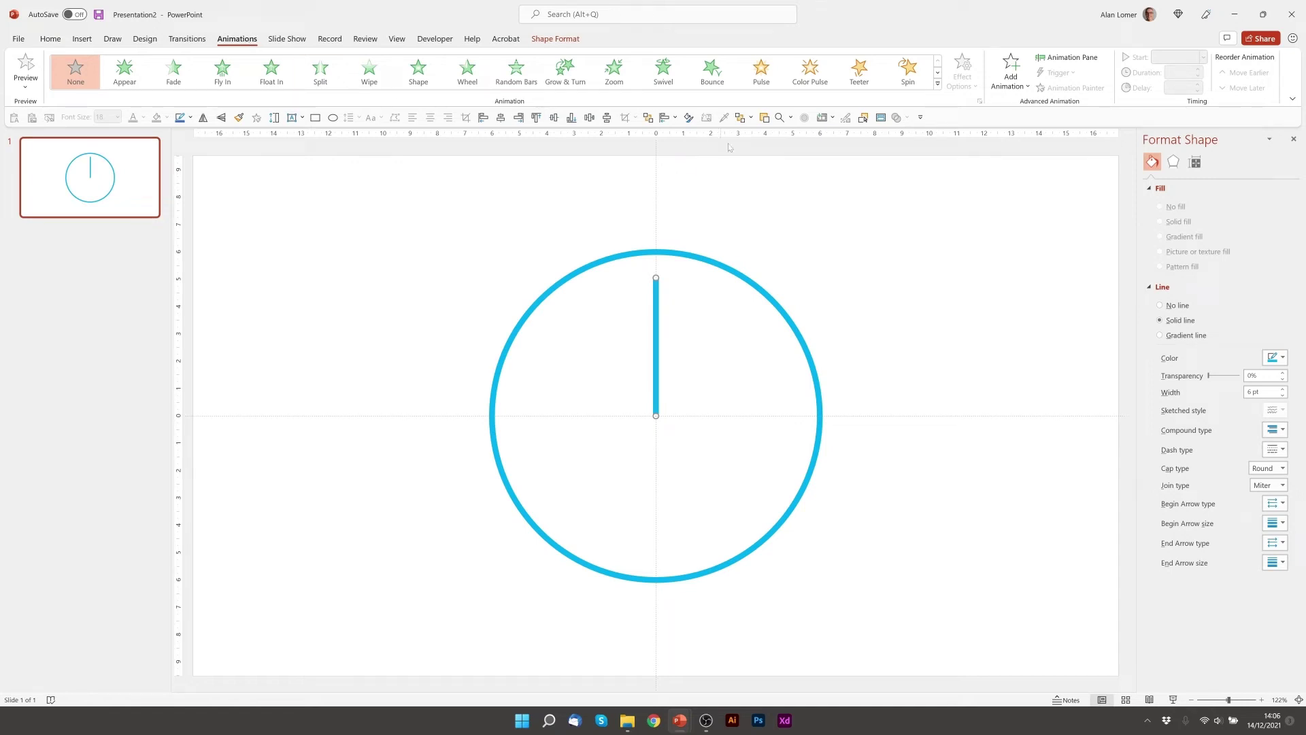
click(906, 81)
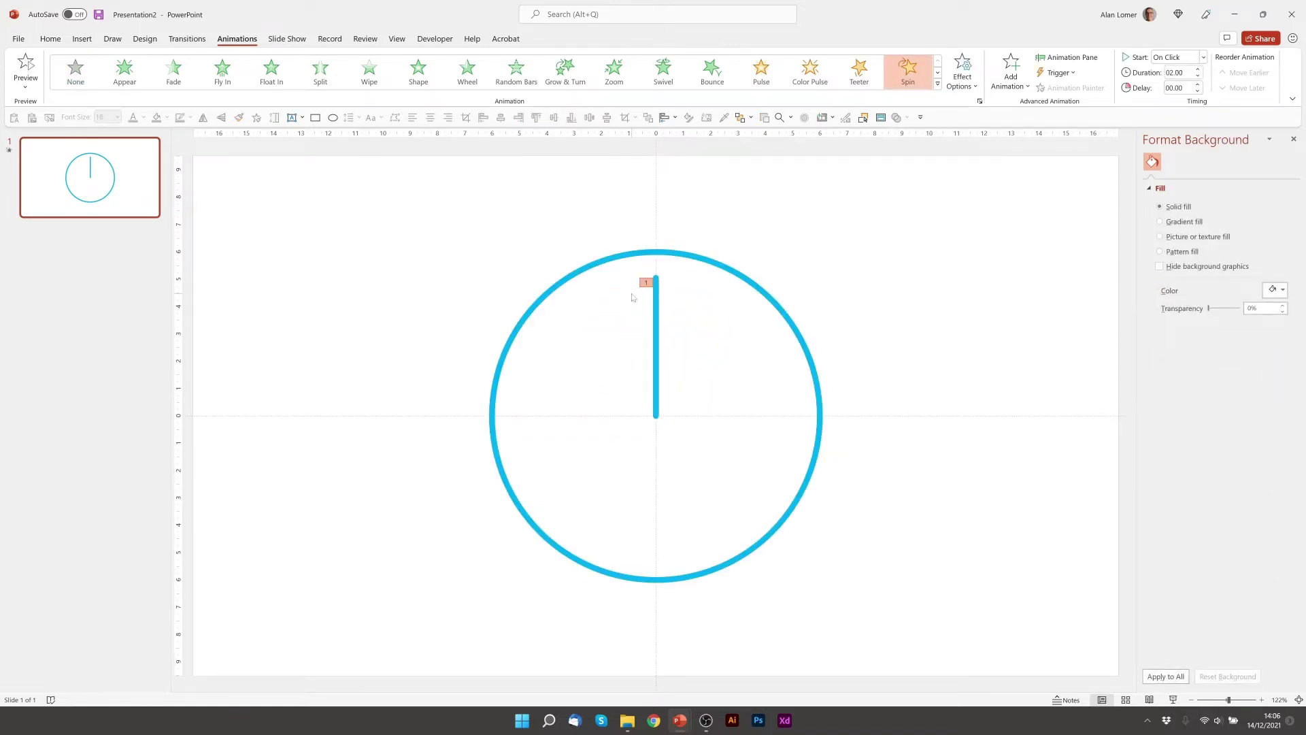
key(alt+0)
key(4)
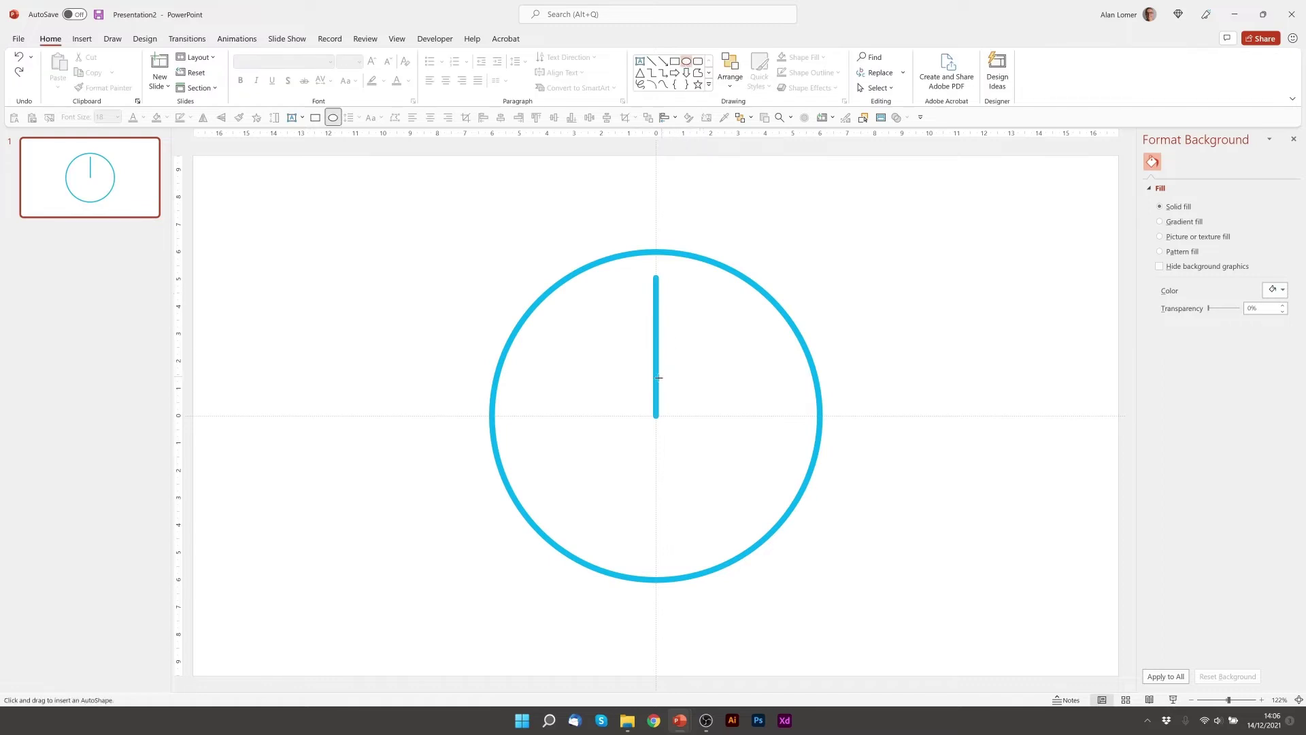
Draw an inner circle filled light grey with no outline, send it behind the hand, and select both
drag(655, 415, 810, 597)
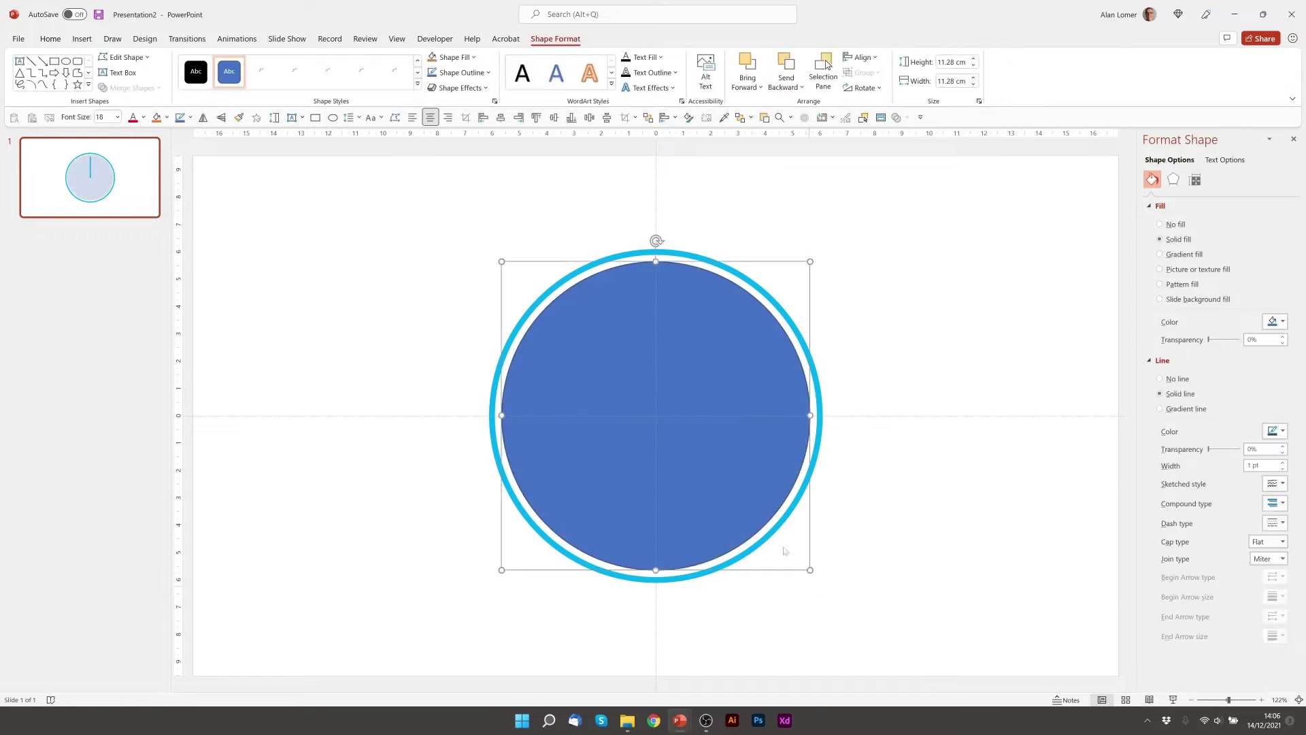
click(1276, 321)
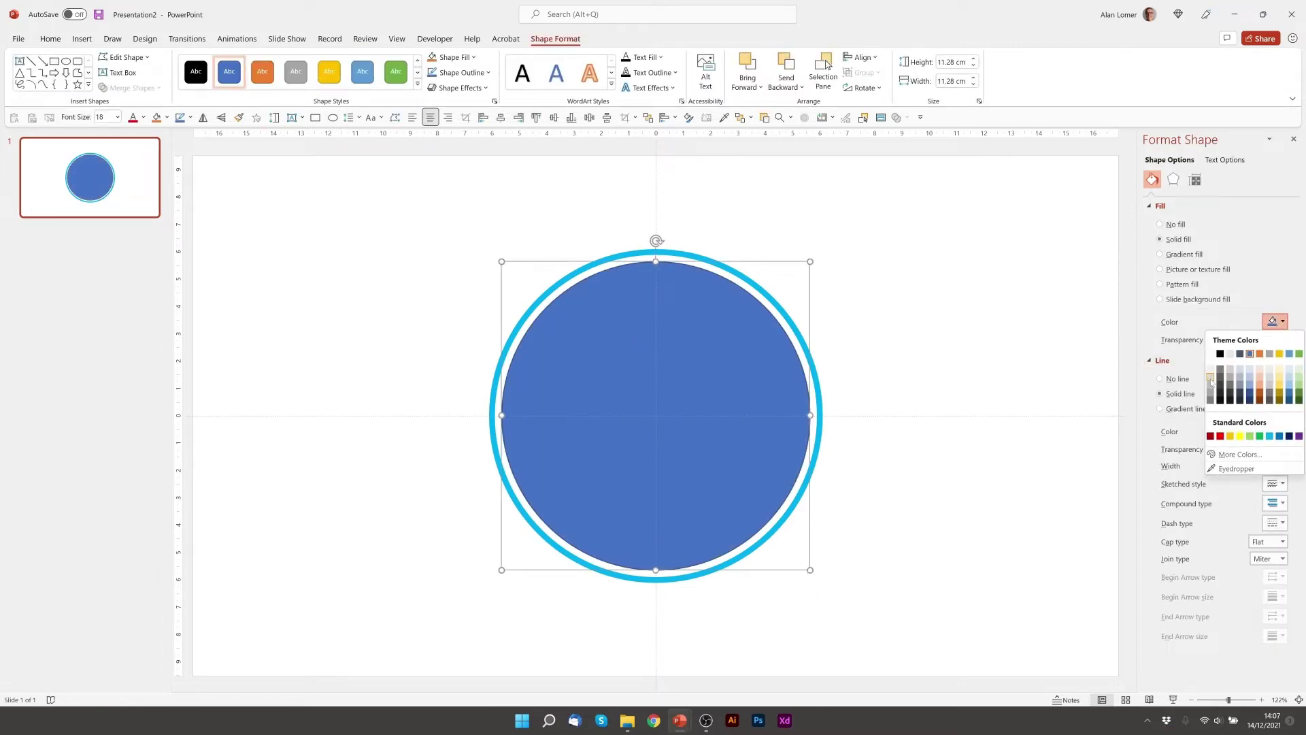
click(1211, 382)
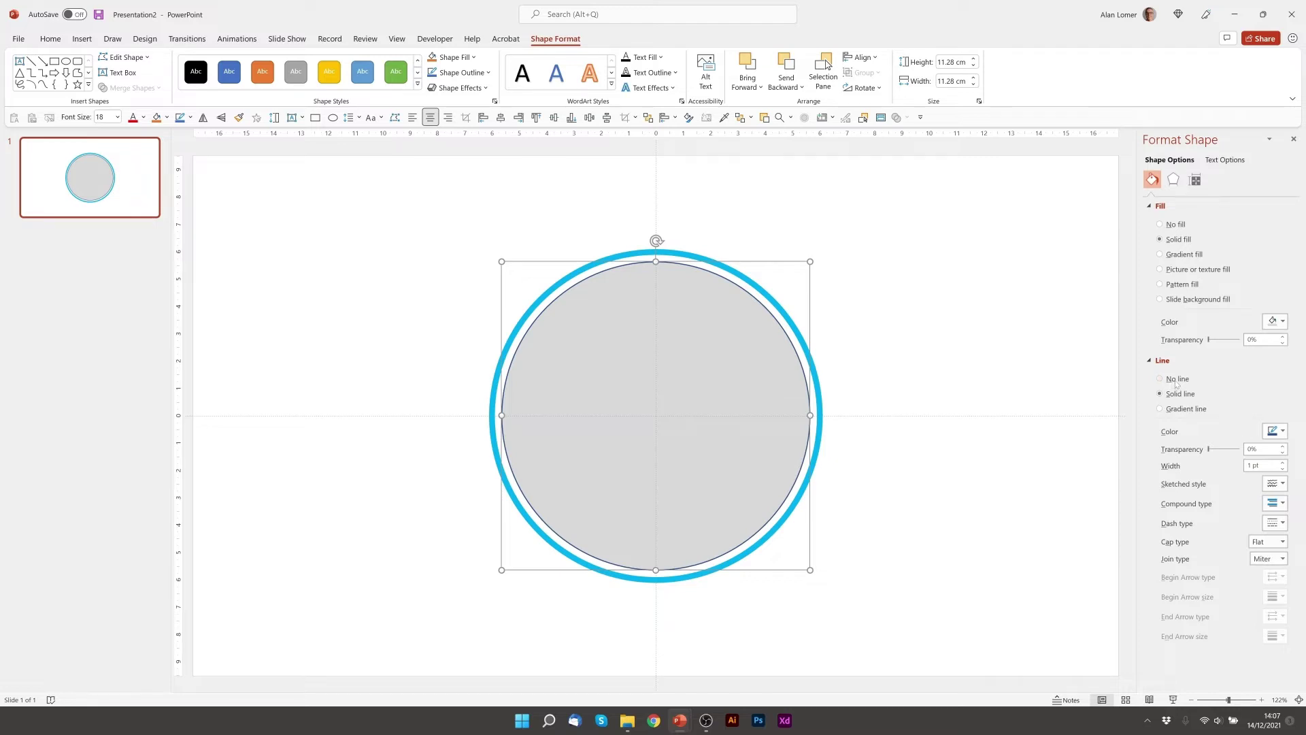
click(1175, 379)
right_click(606, 303)
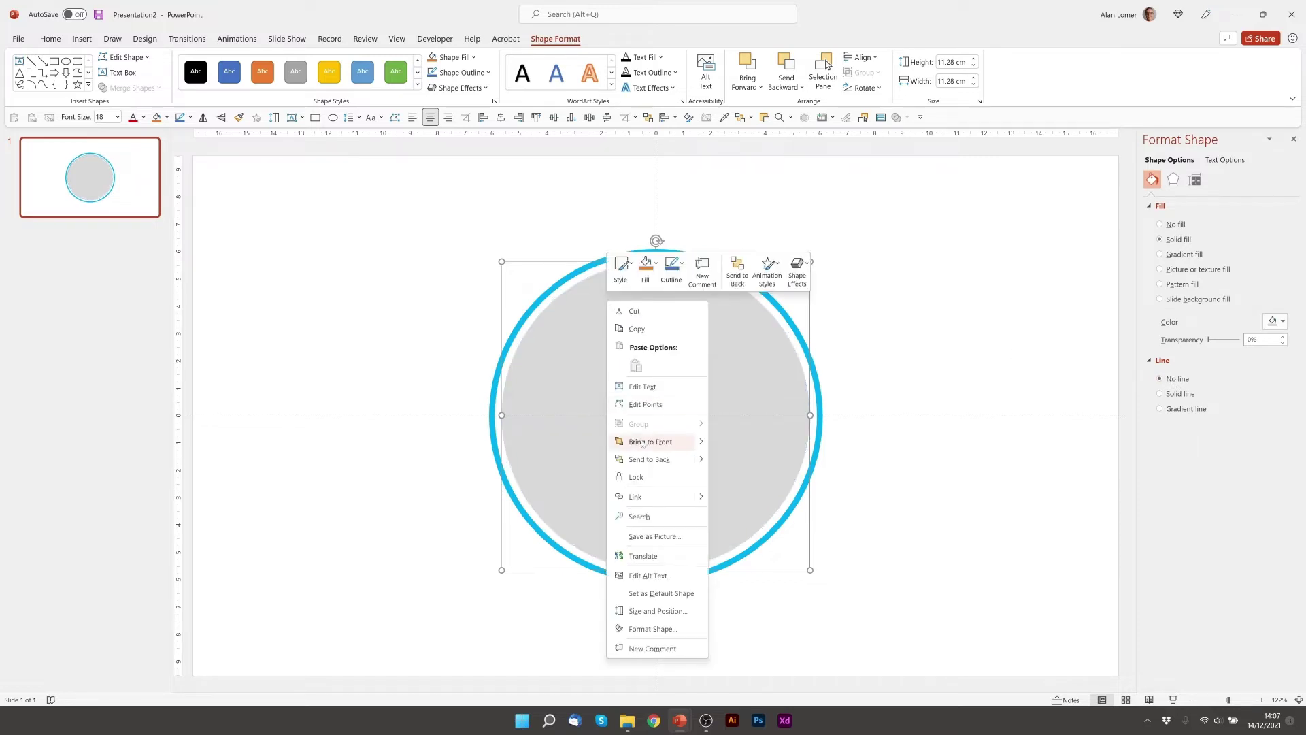
click(644, 460)
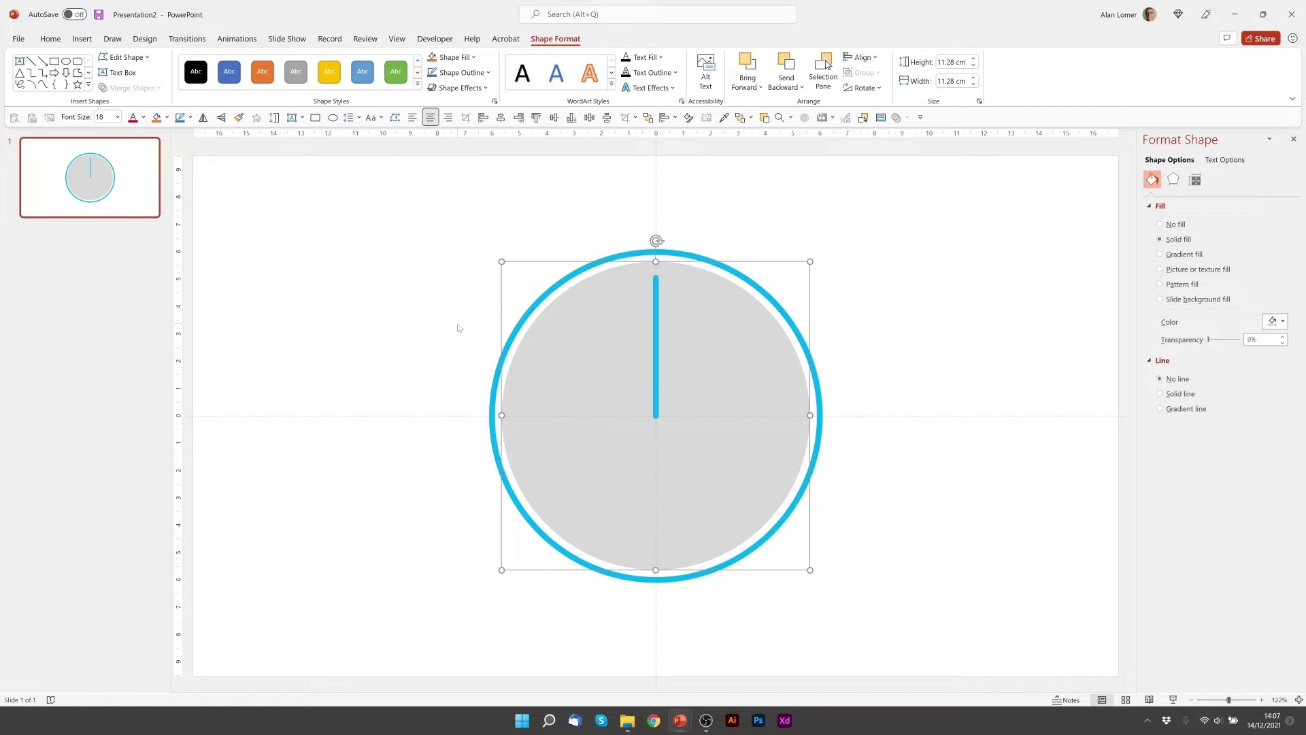
shift+click(657, 341)
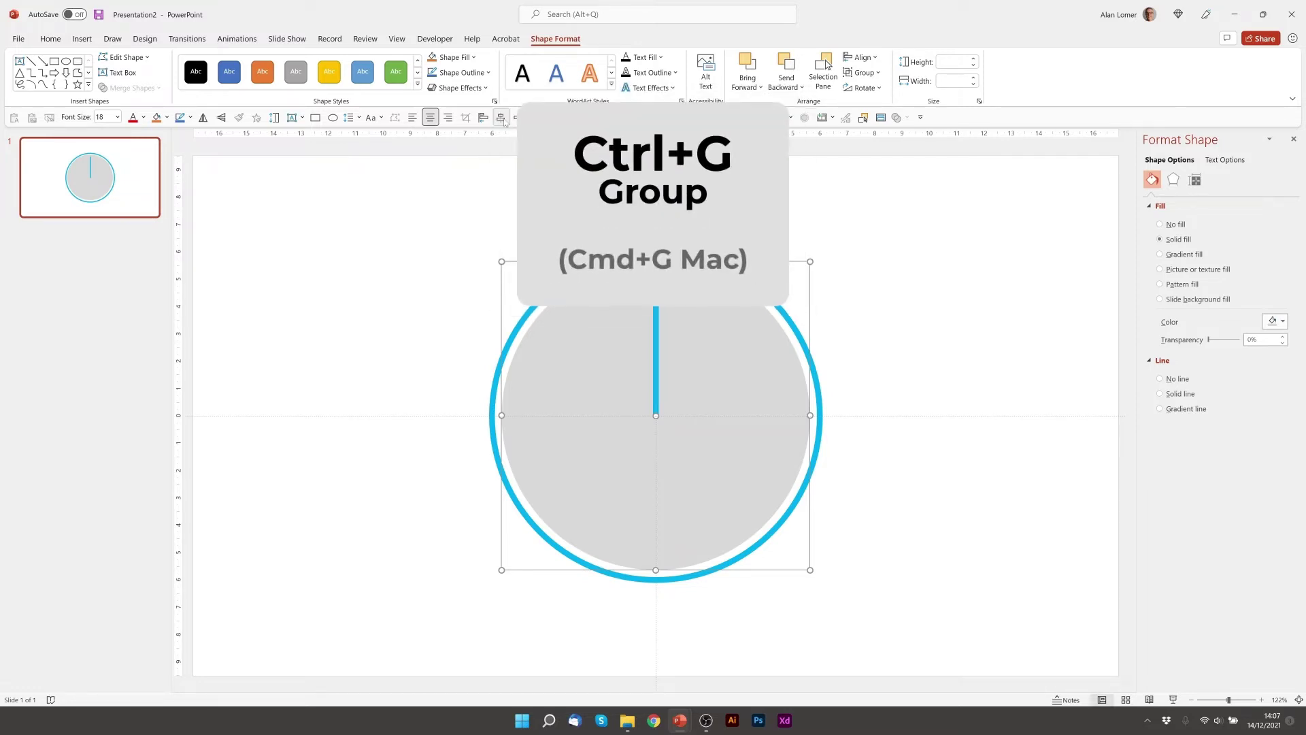
Group the grey disc with the hand and give the group a Spin animation
key(ctrl+g)
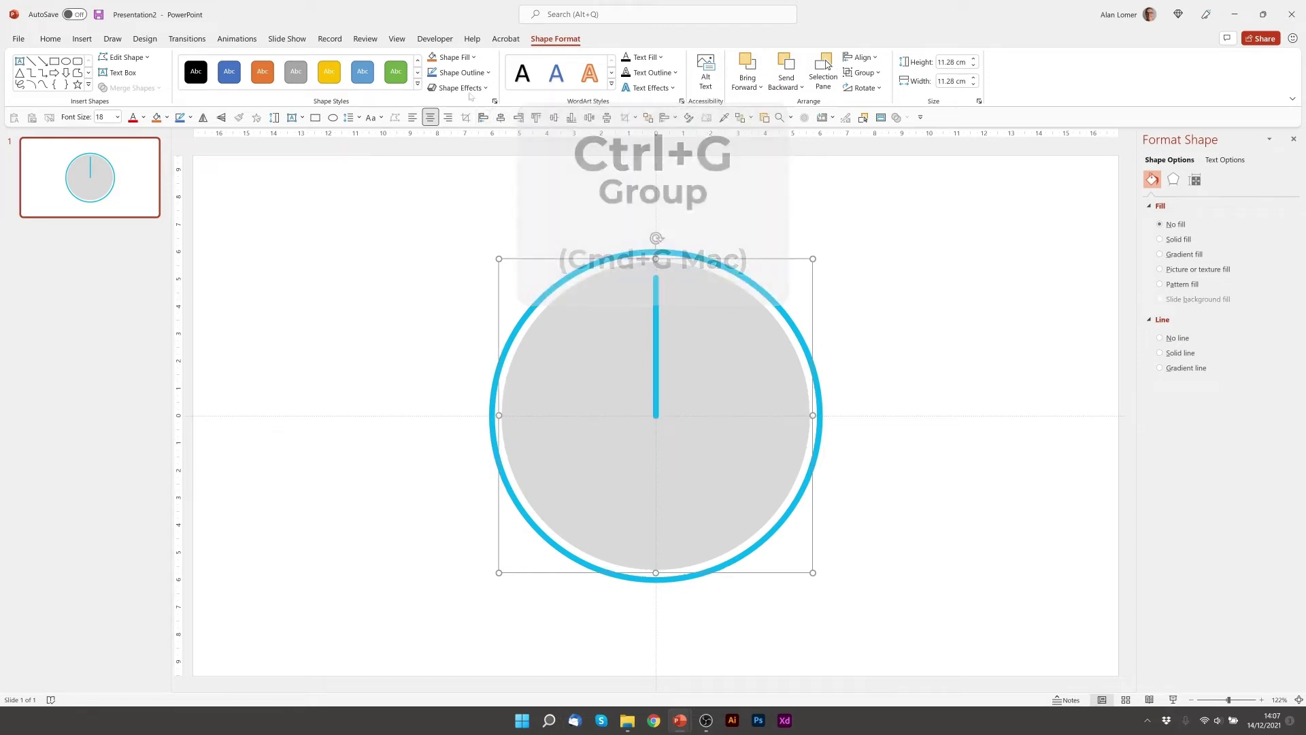
click(237, 41)
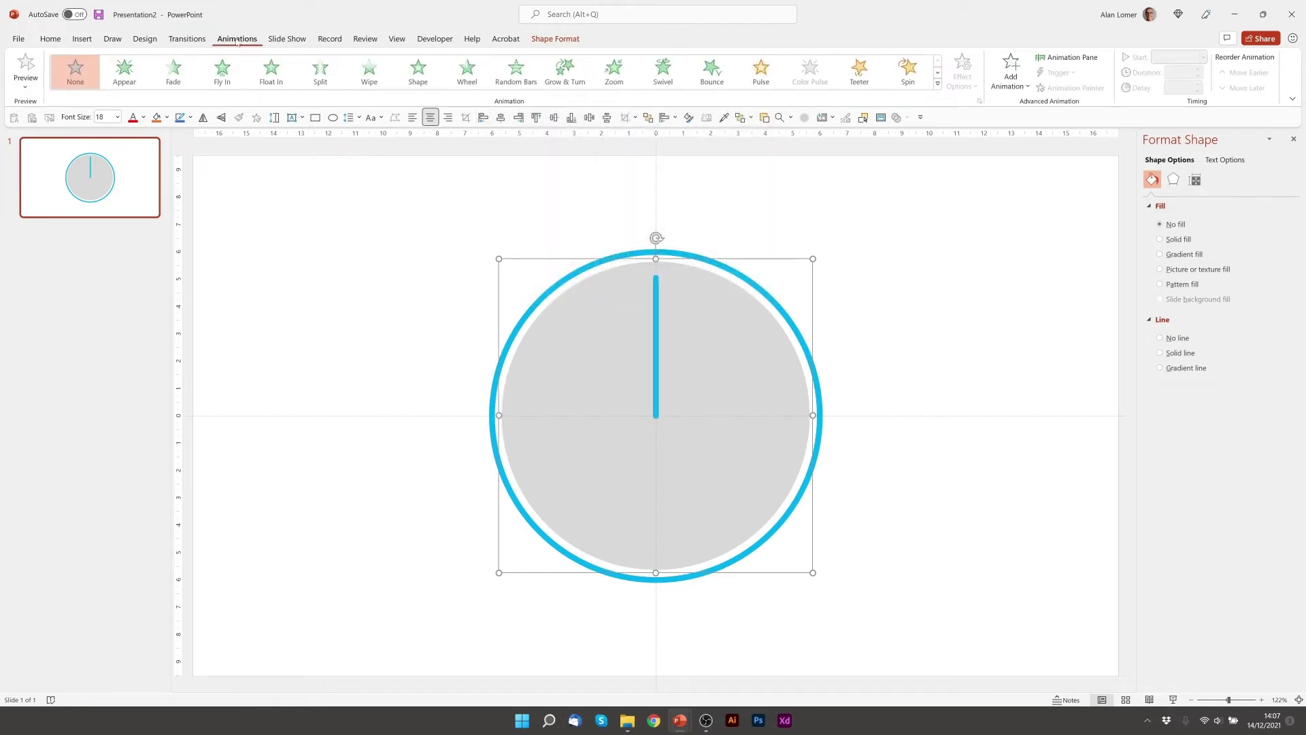
click(908, 70)
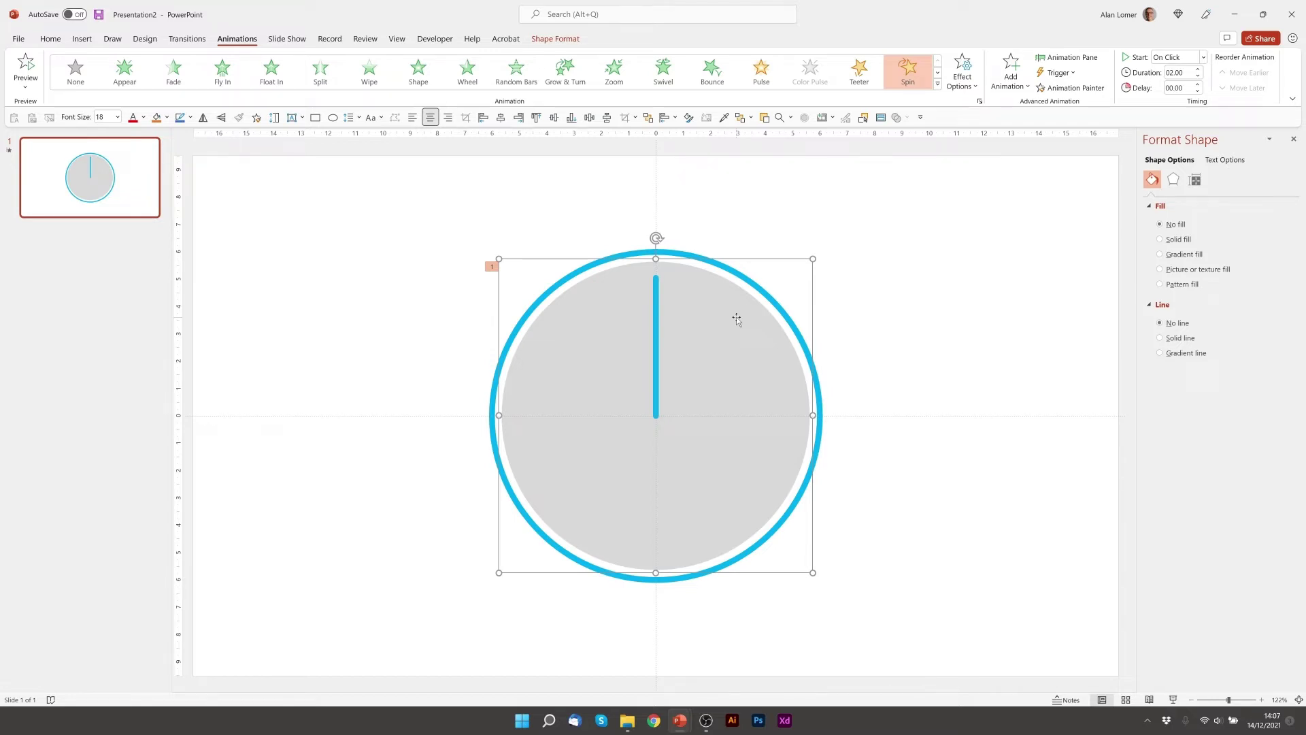
Set the grey inner circle inside the group to No fill
click(737, 319)
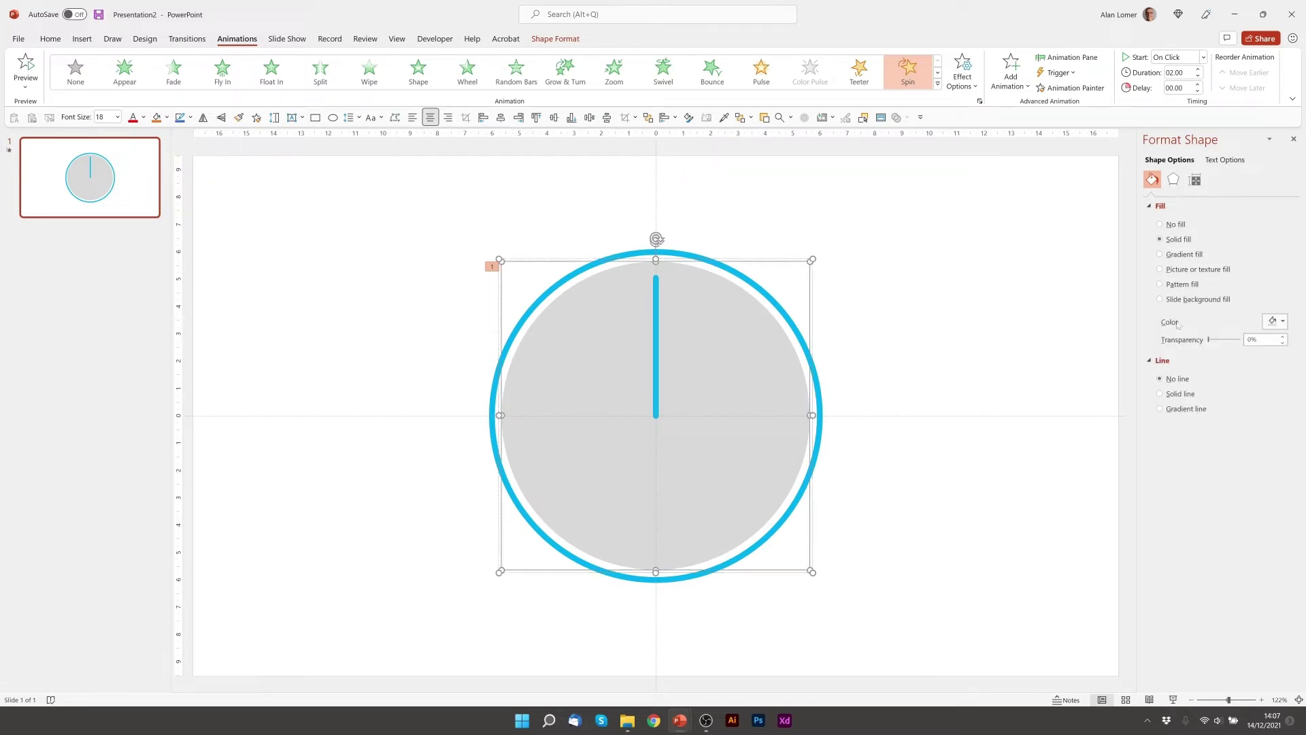
click(1273, 321)
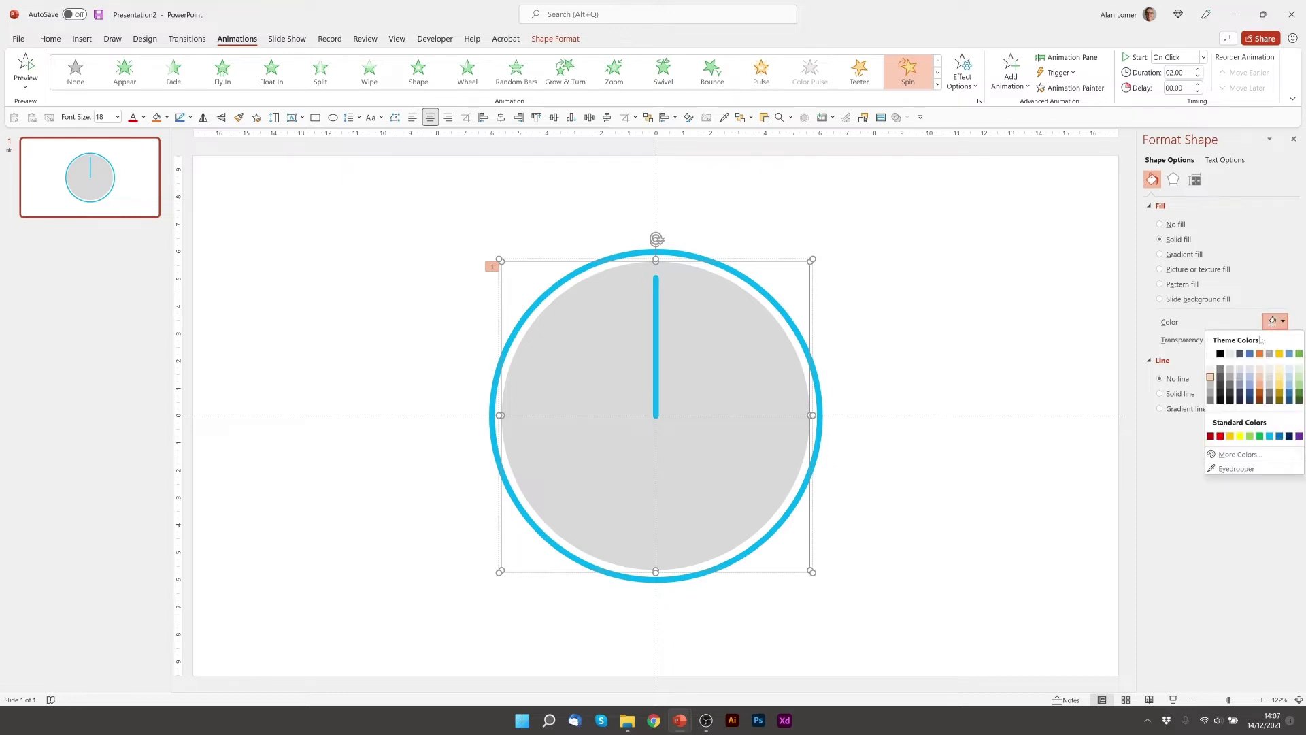
click(1171, 225)
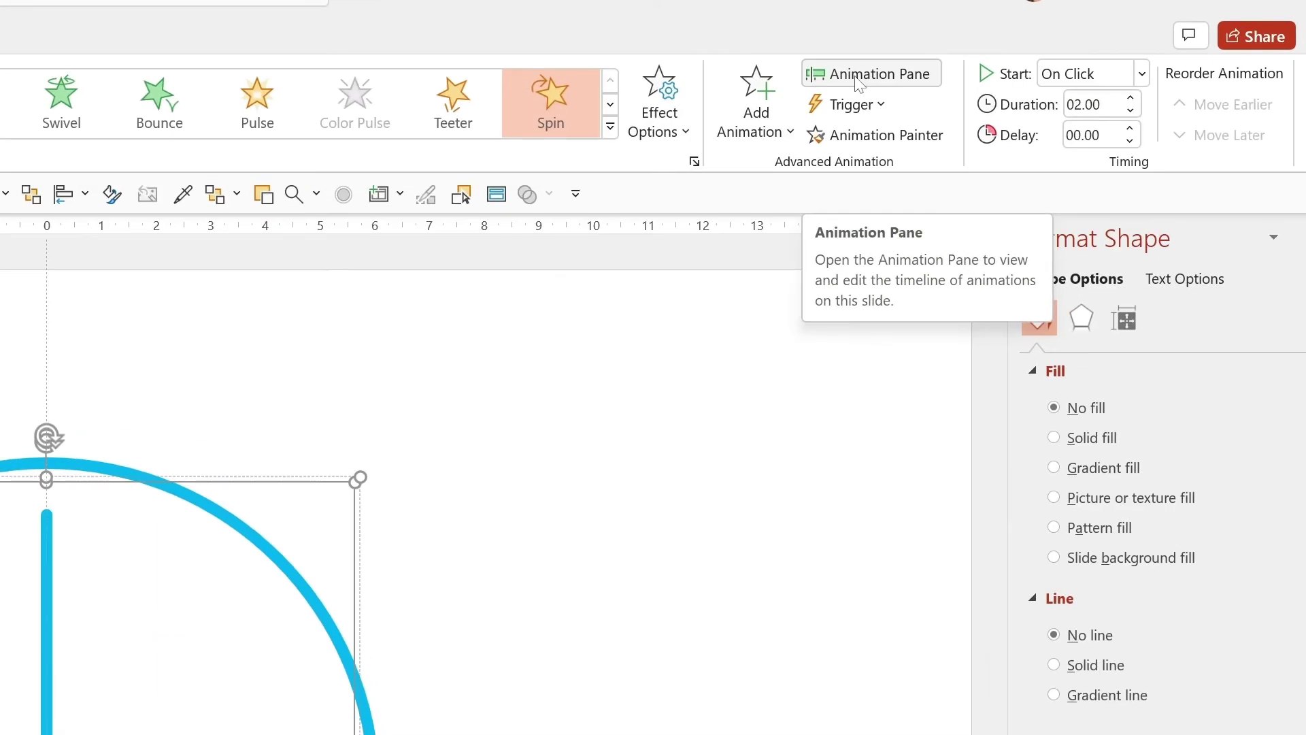
Set the group's Spin to repeat Until End of Slide in its Timing settings
click(909, 76)
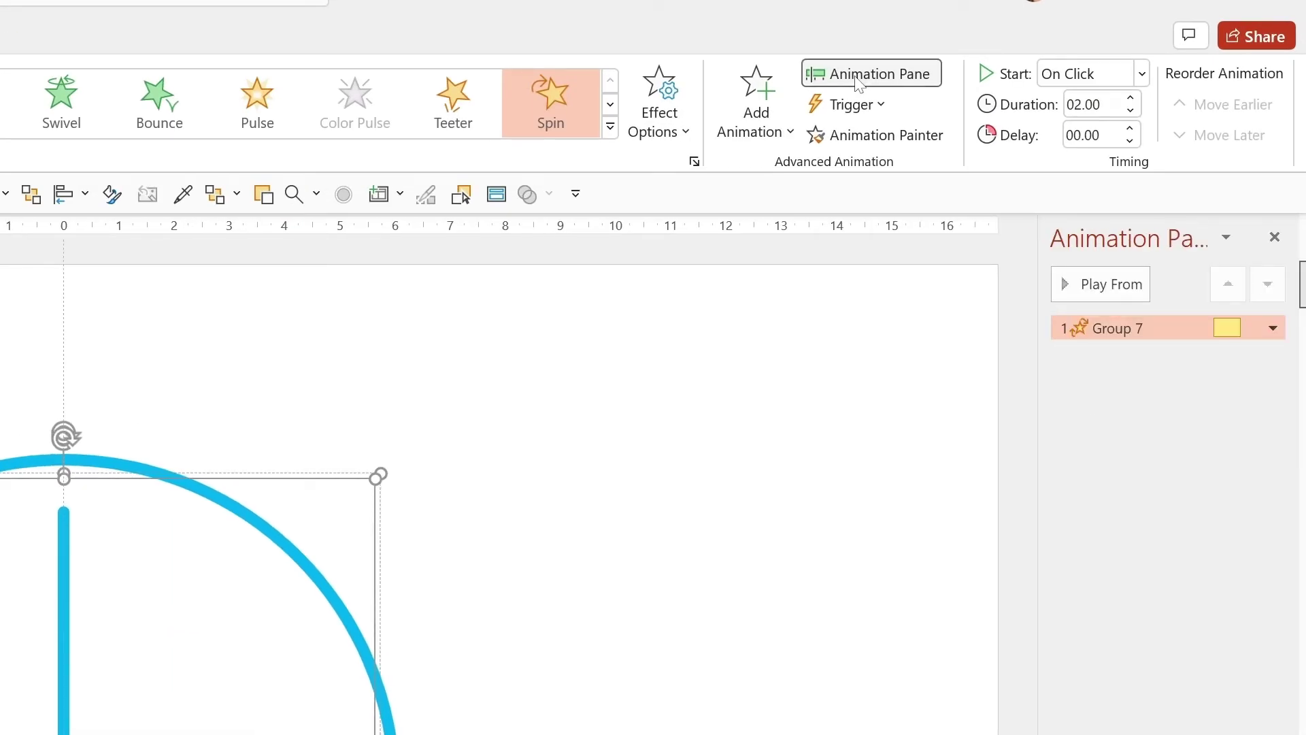
double_click(1117, 328)
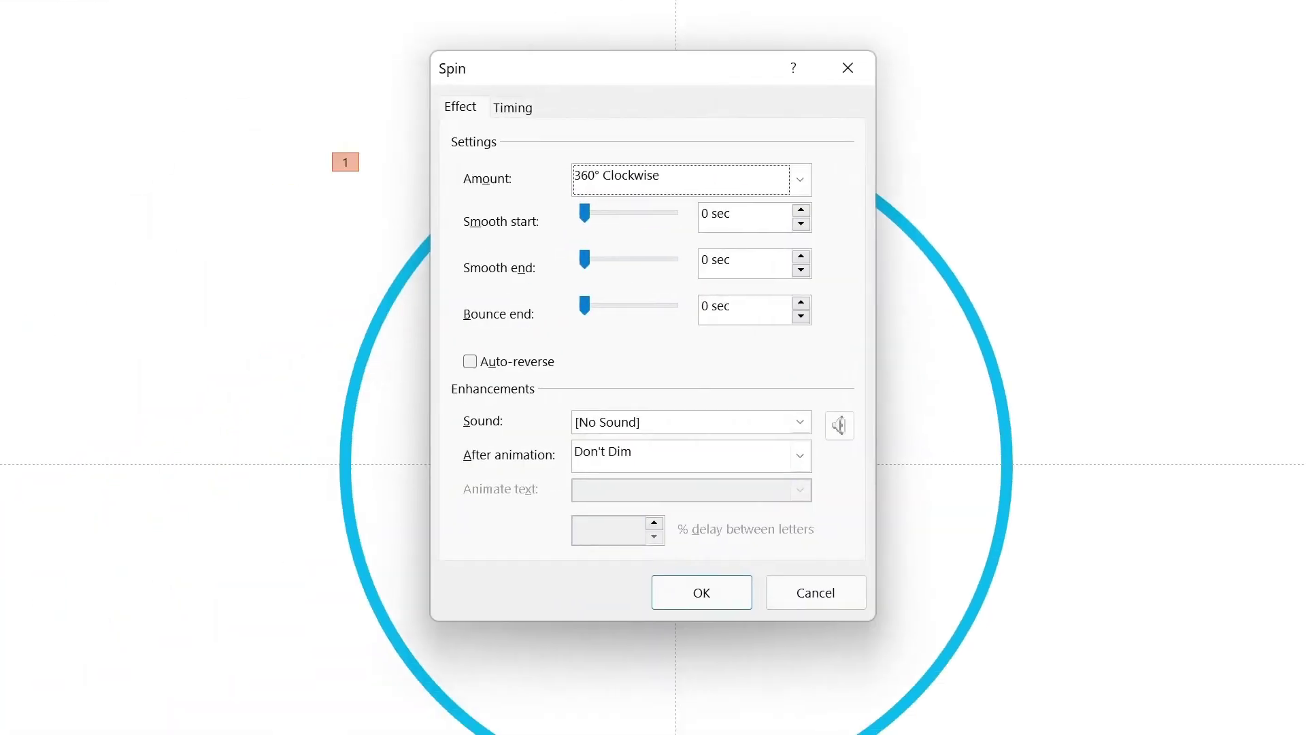
click(512, 109)
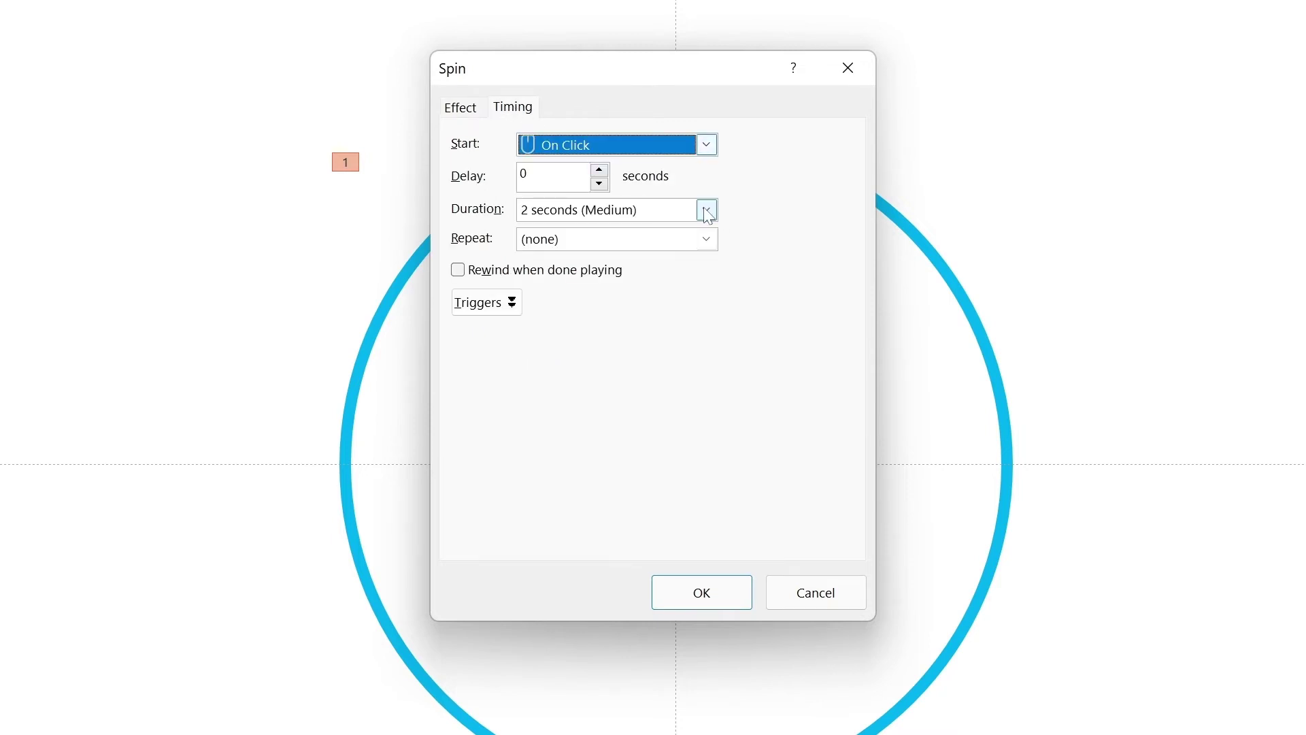
click(708, 239)
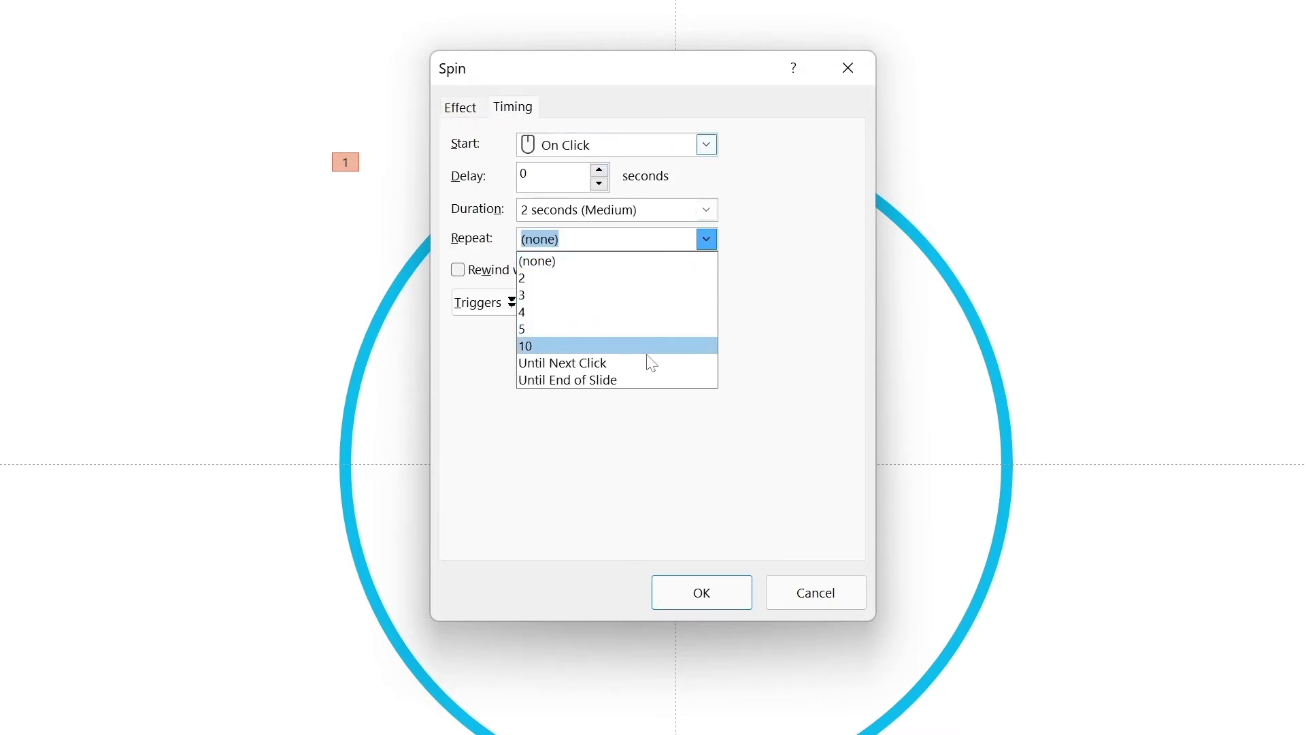
click(646, 378)
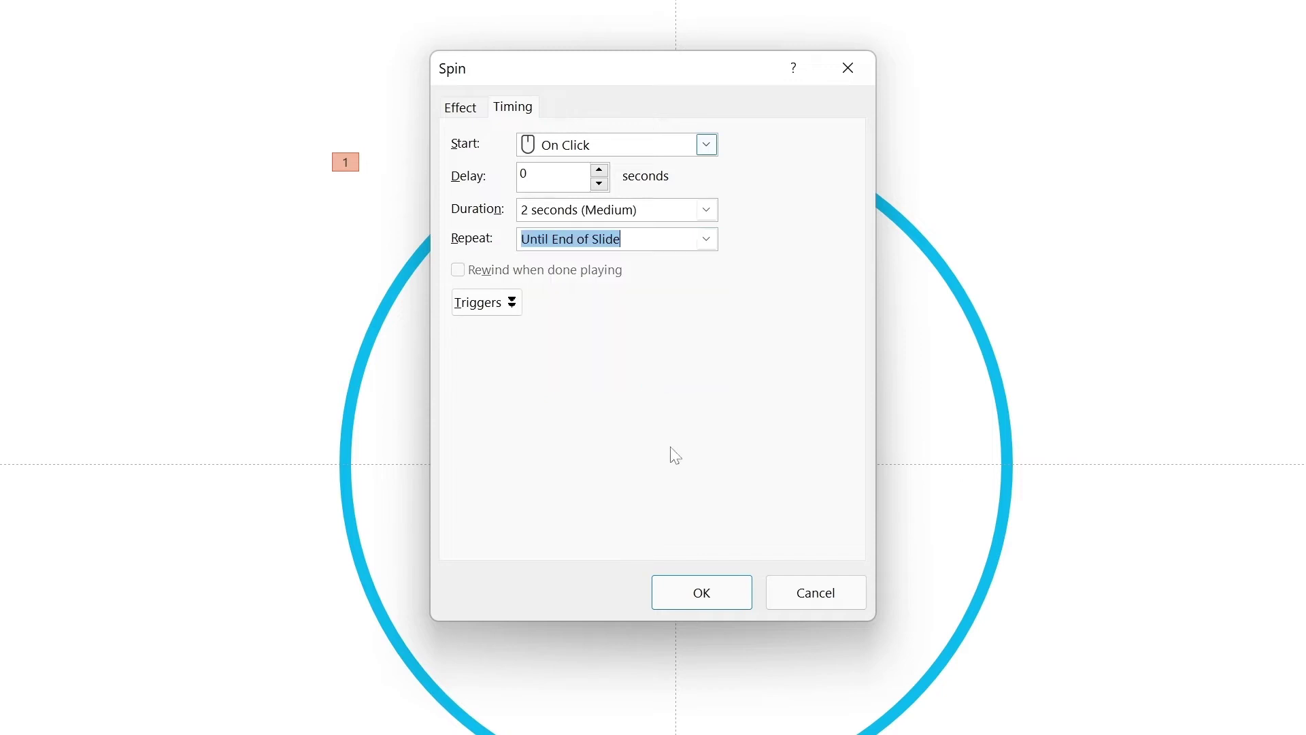
click(695, 599)
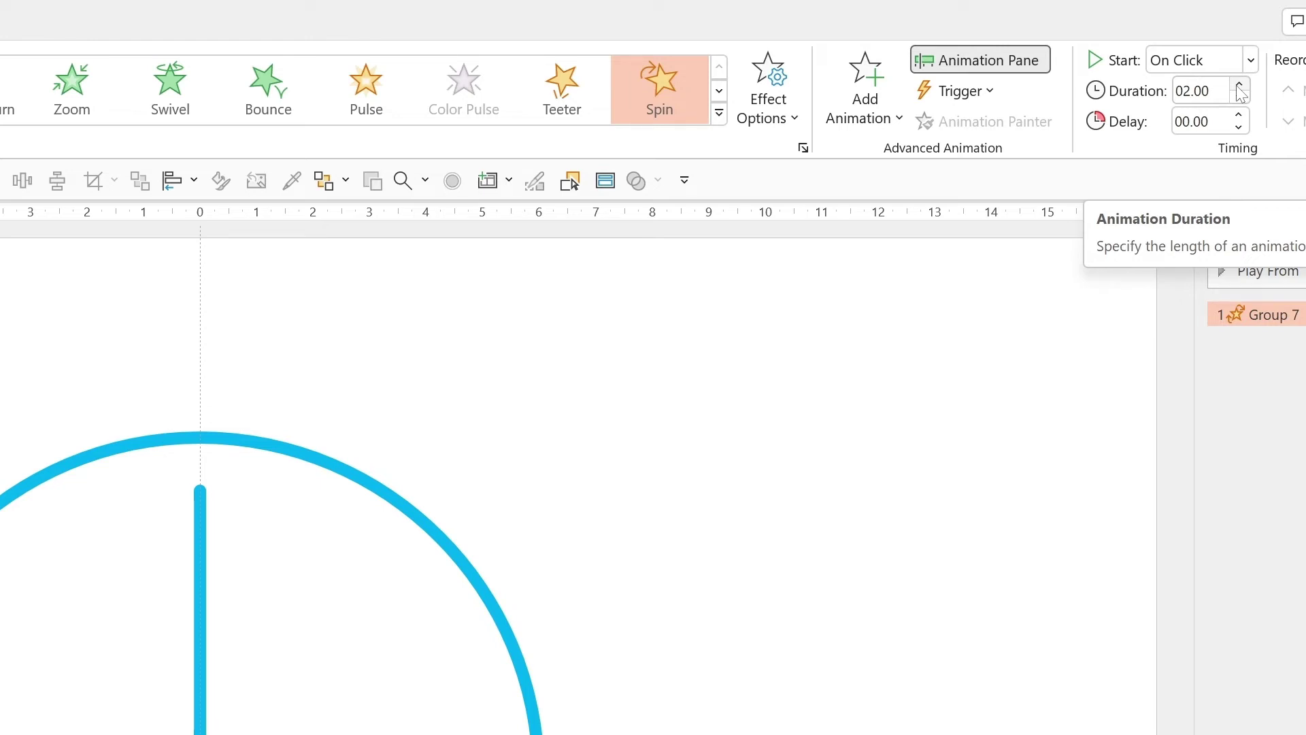
Raise the Spin duration to 5 seconds
click(1238, 87)
click(1238, 86)
click(1238, 86)
click(1238, 87)
click(1239, 86)
click(1238, 86)
click(1239, 87)
click(1238, 87)
click(1238, 86)
click(1238, 86)
click(1238, 87)
click(1238, 86)
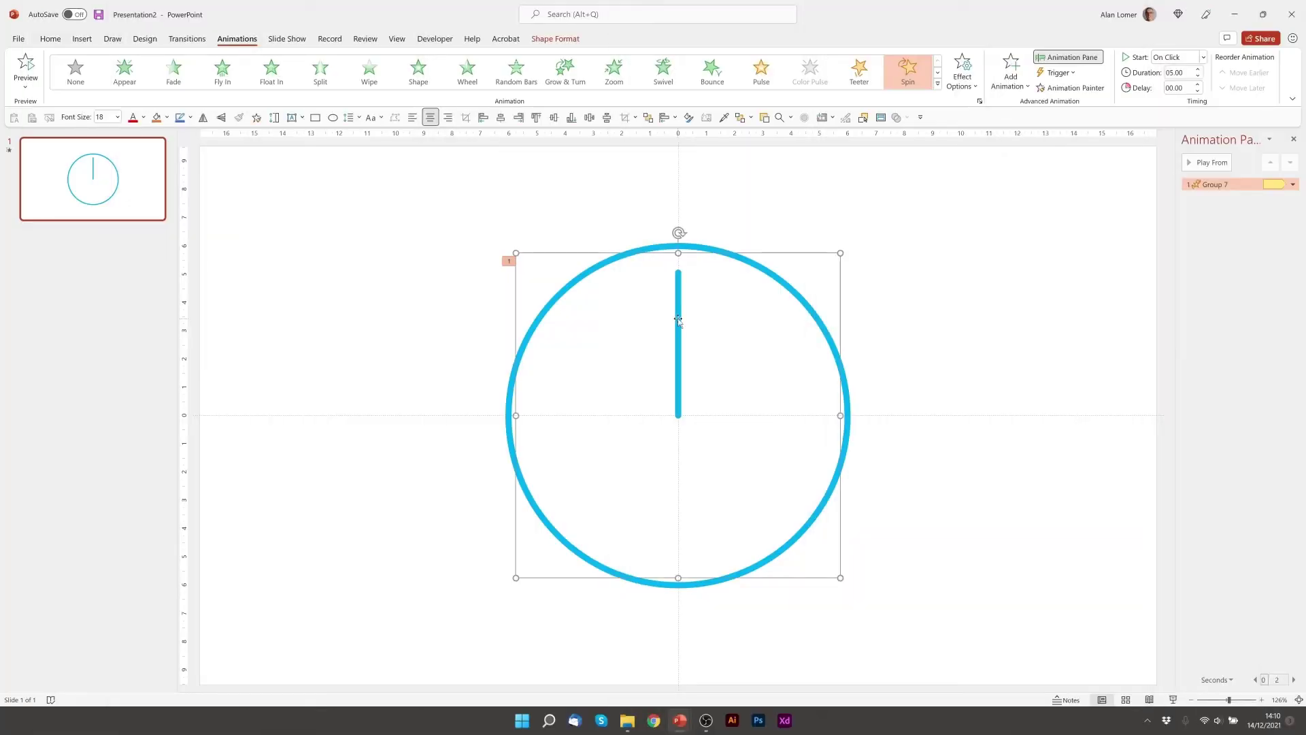
Duplicate the hand group, move the copy left, and shorten its line
key(ctrl+d)
drag(694, 326, 413, 311)
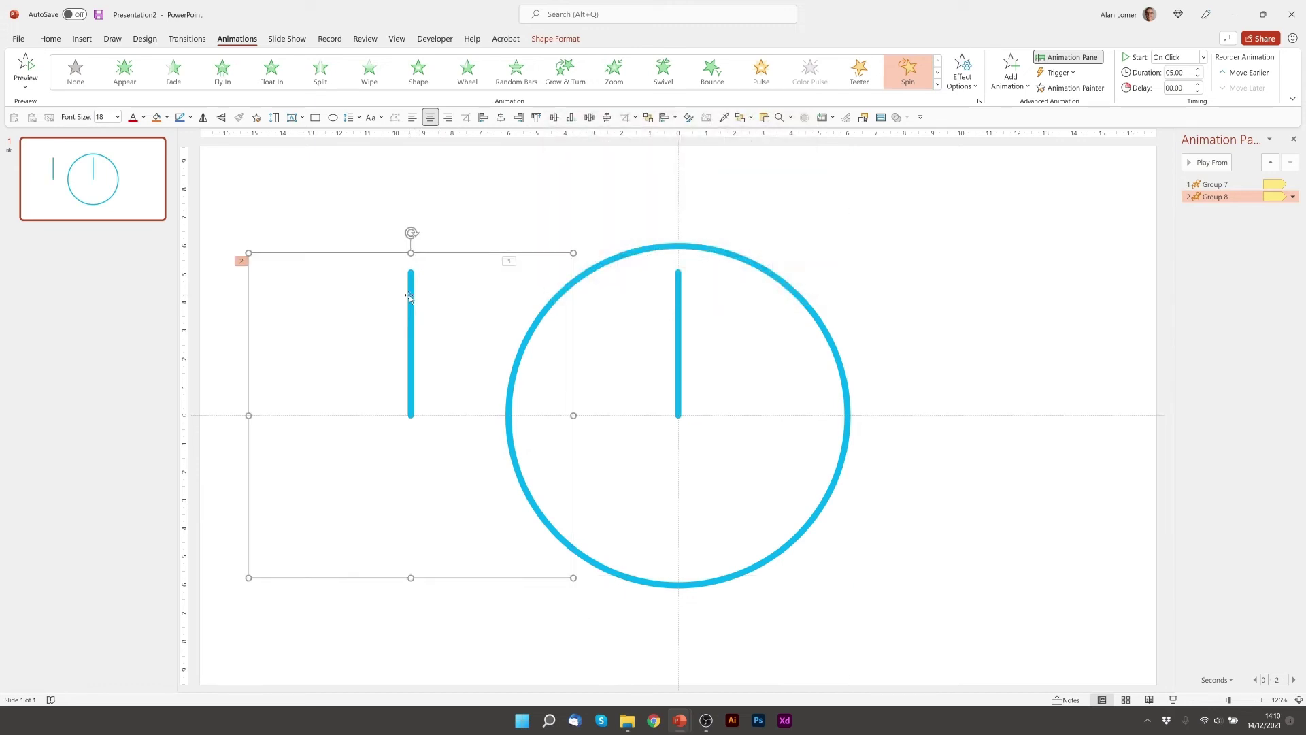
click(409, 296)
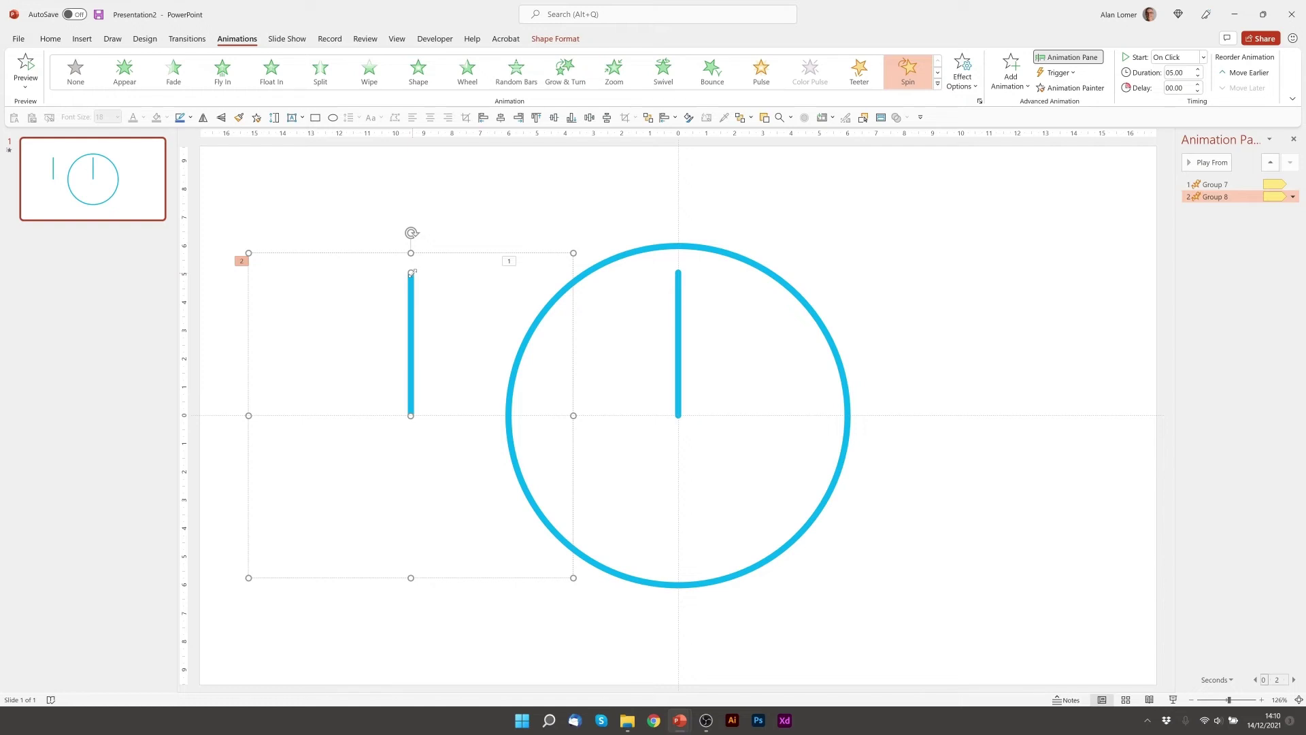
drag(411, 272, 413, 343)
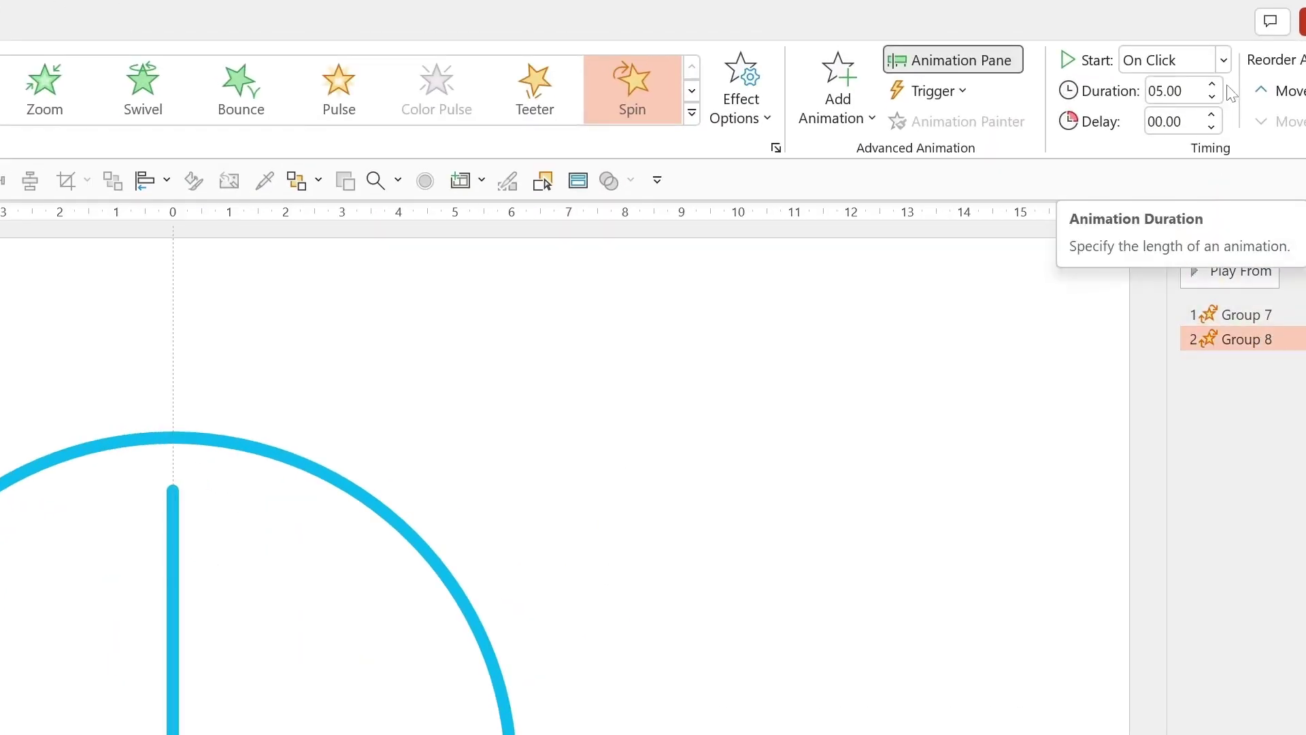
Set the copy's Spin duration to 59.00 seconds and start it With Previous
click(1183, 90)
text(59.00)
key(Return)
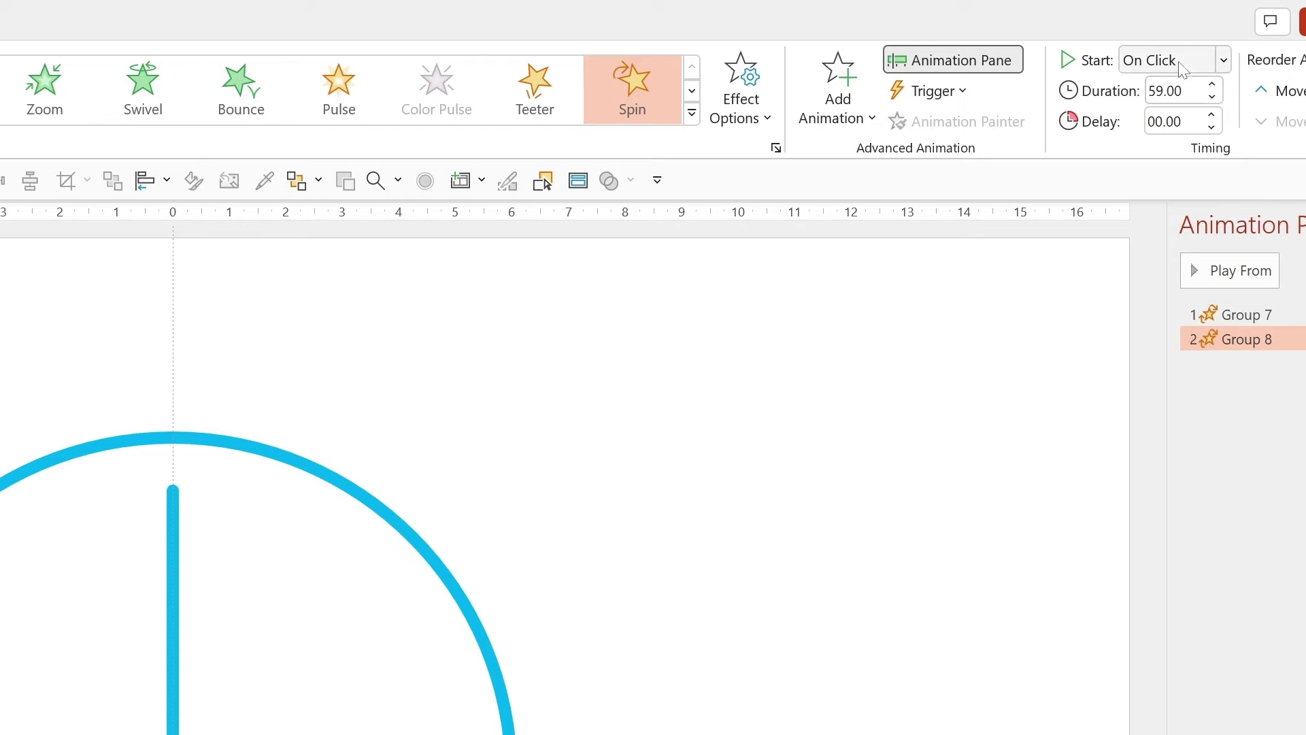
click(1222, 60)
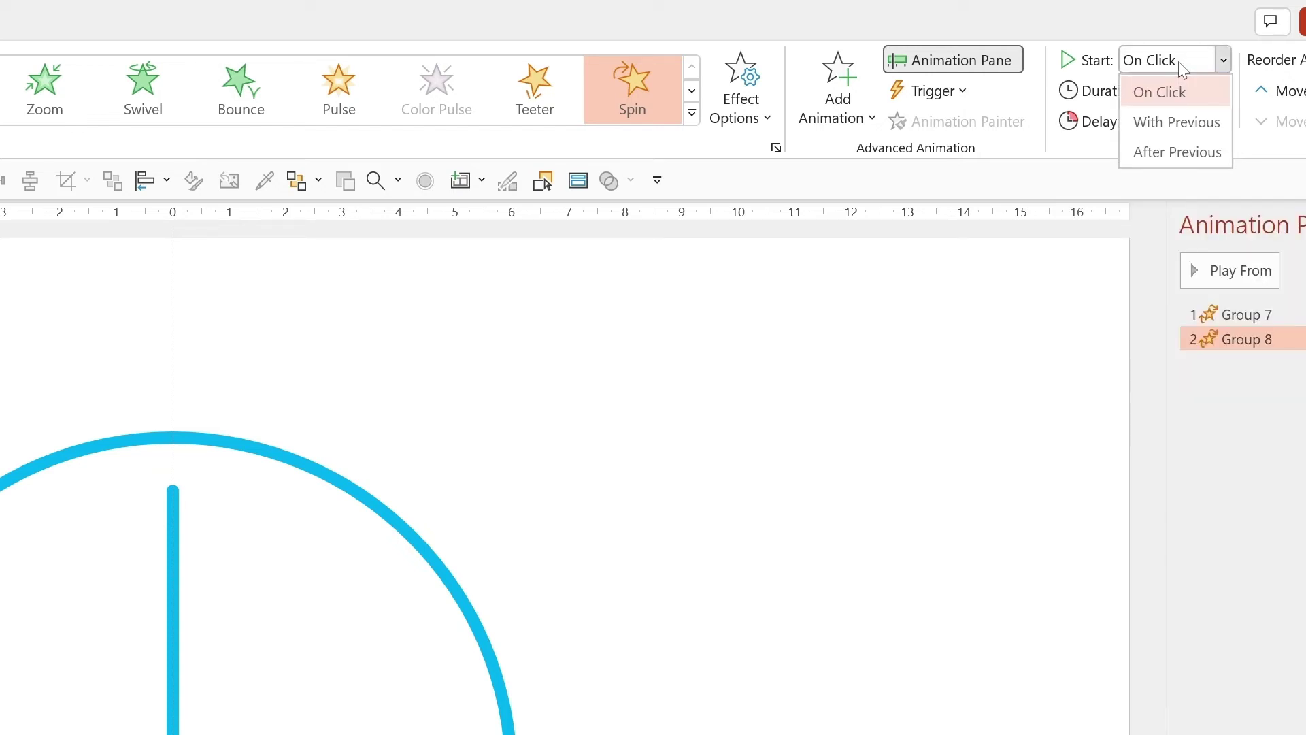
click(1176, 121)
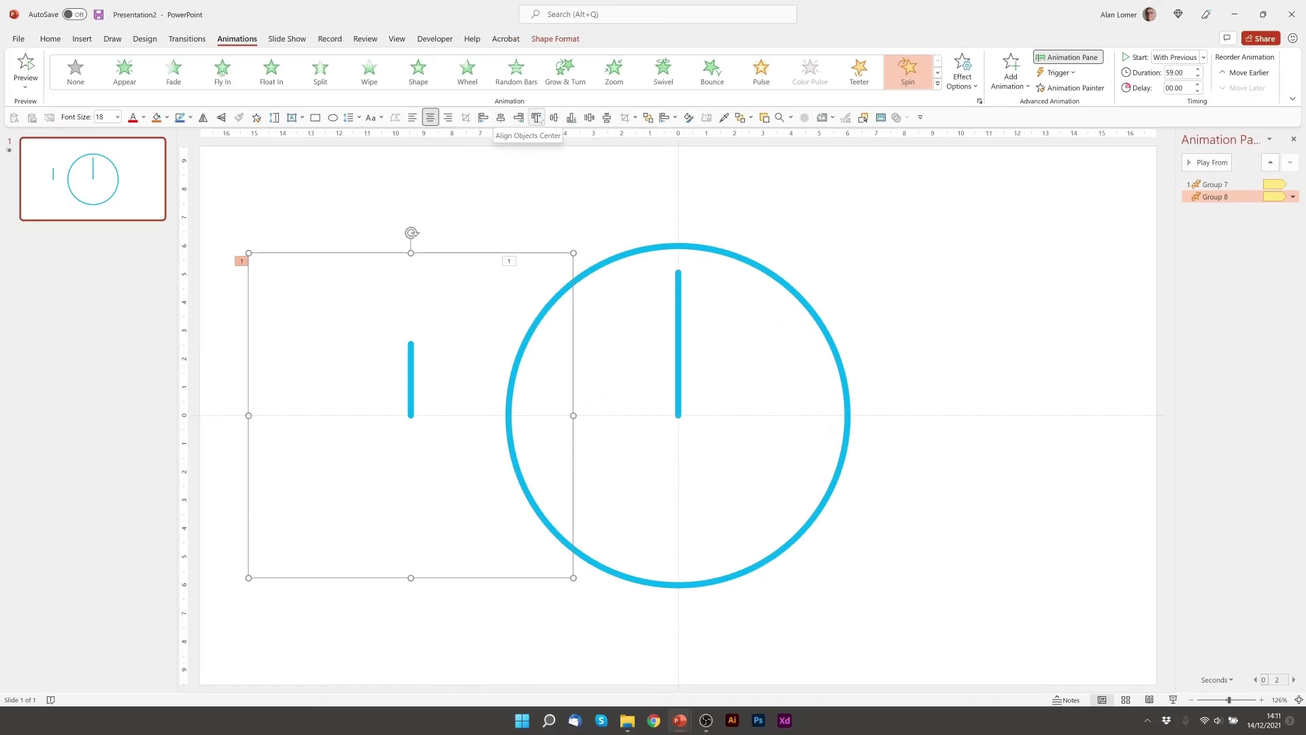
click(500, 118)
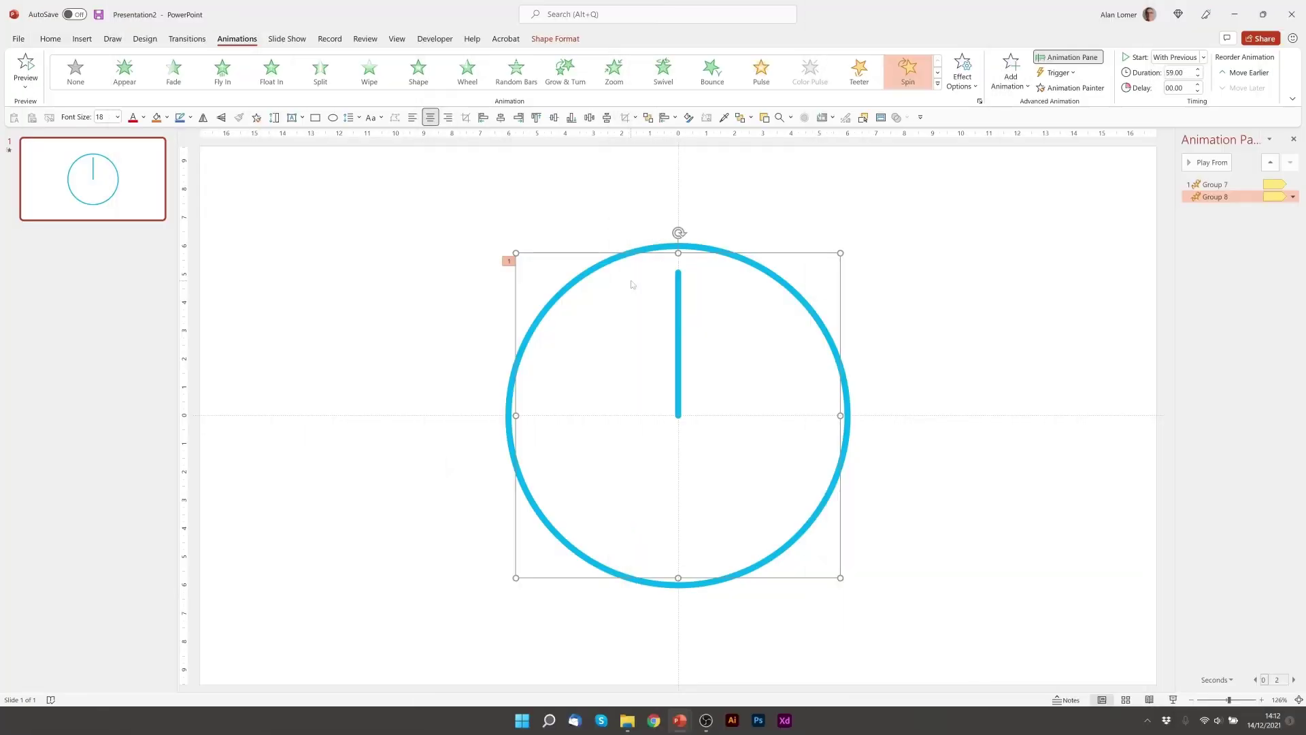
Paste another hand copy to the left and make its line 2.5 pt wide and 50% transparent
key(ctrl+v)
drag(684, 375, 410, 262)
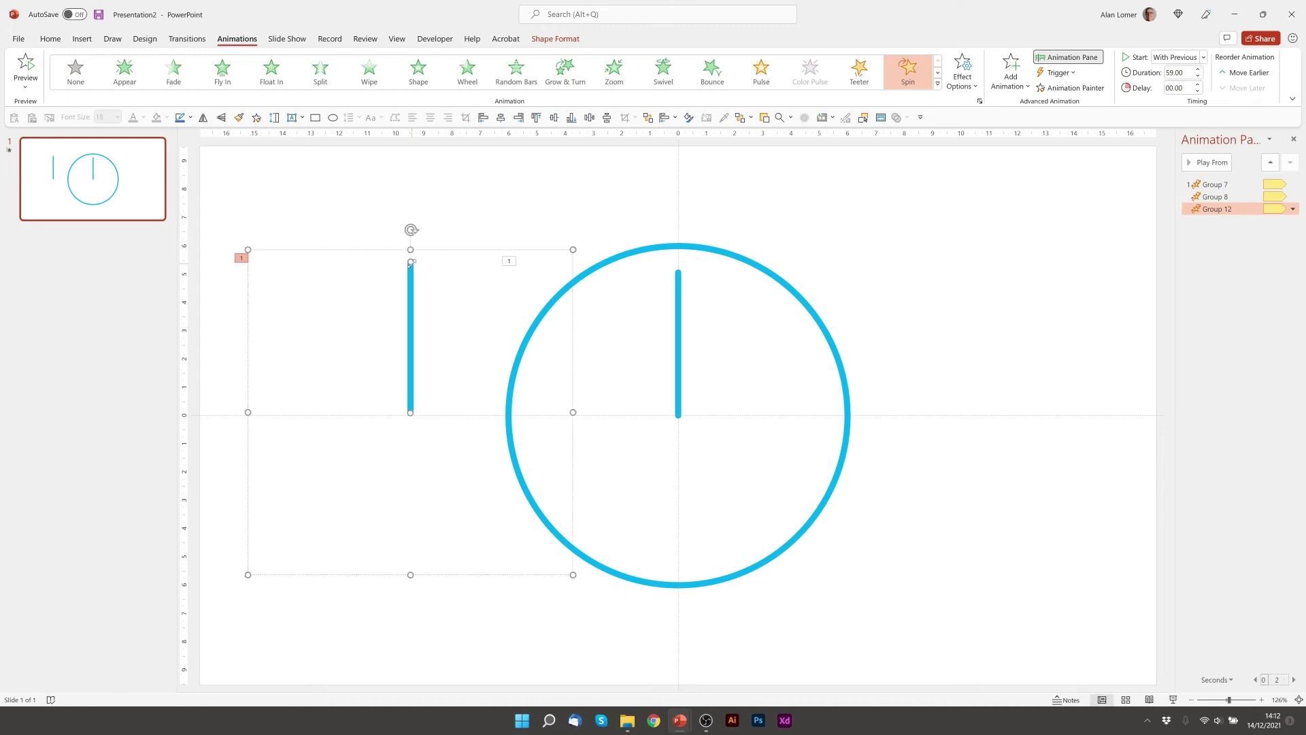
right_click(411, 260)
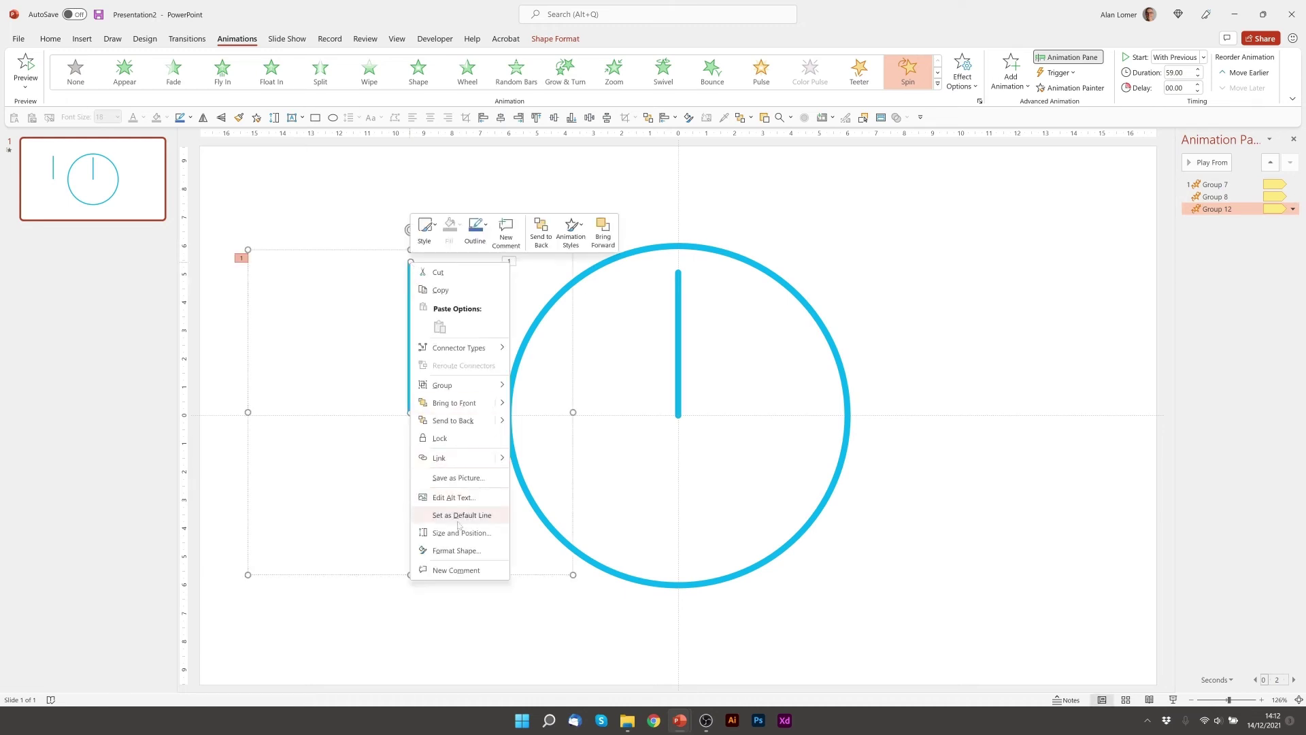
click(458, 550)
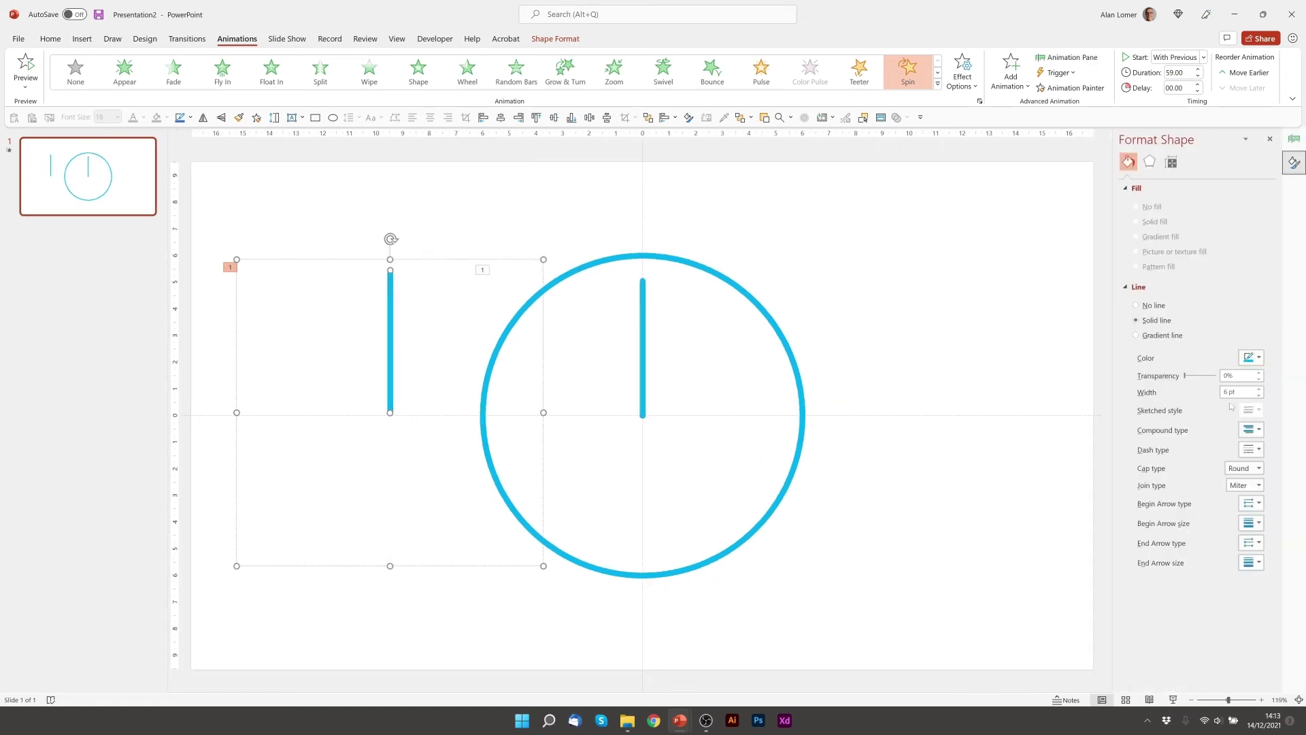
drag(1240, 393, 1204, 397)
text(2.5)
key(Return)
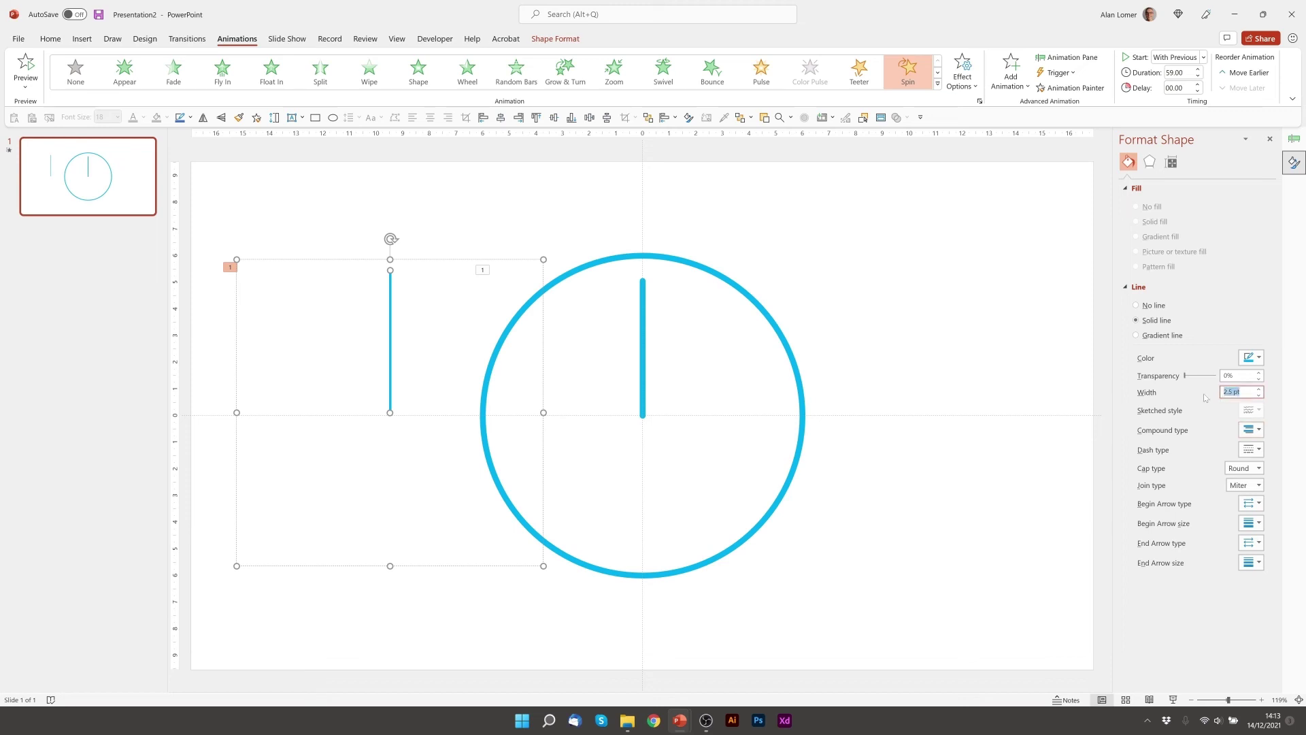
key(shift+Tab)
text(50)
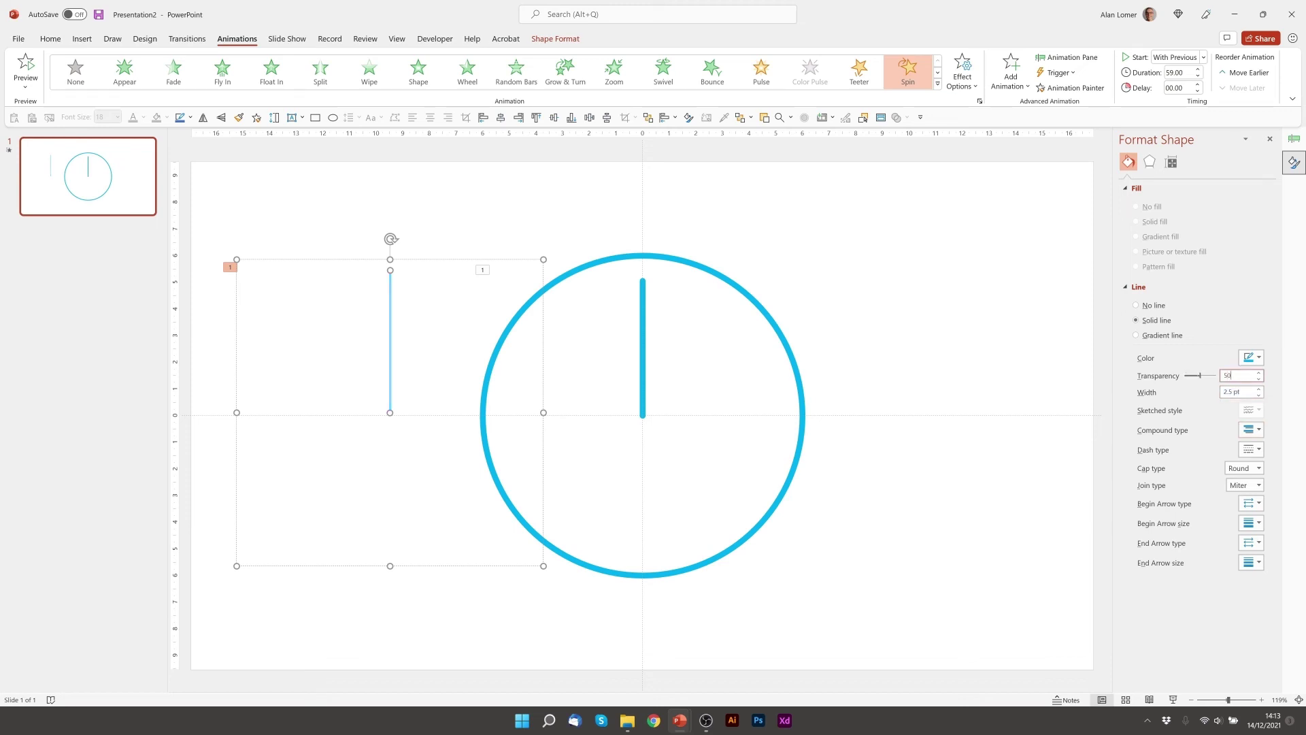
Set the new hand group's Spin duration to 0.50 seconds
click(439, 262)
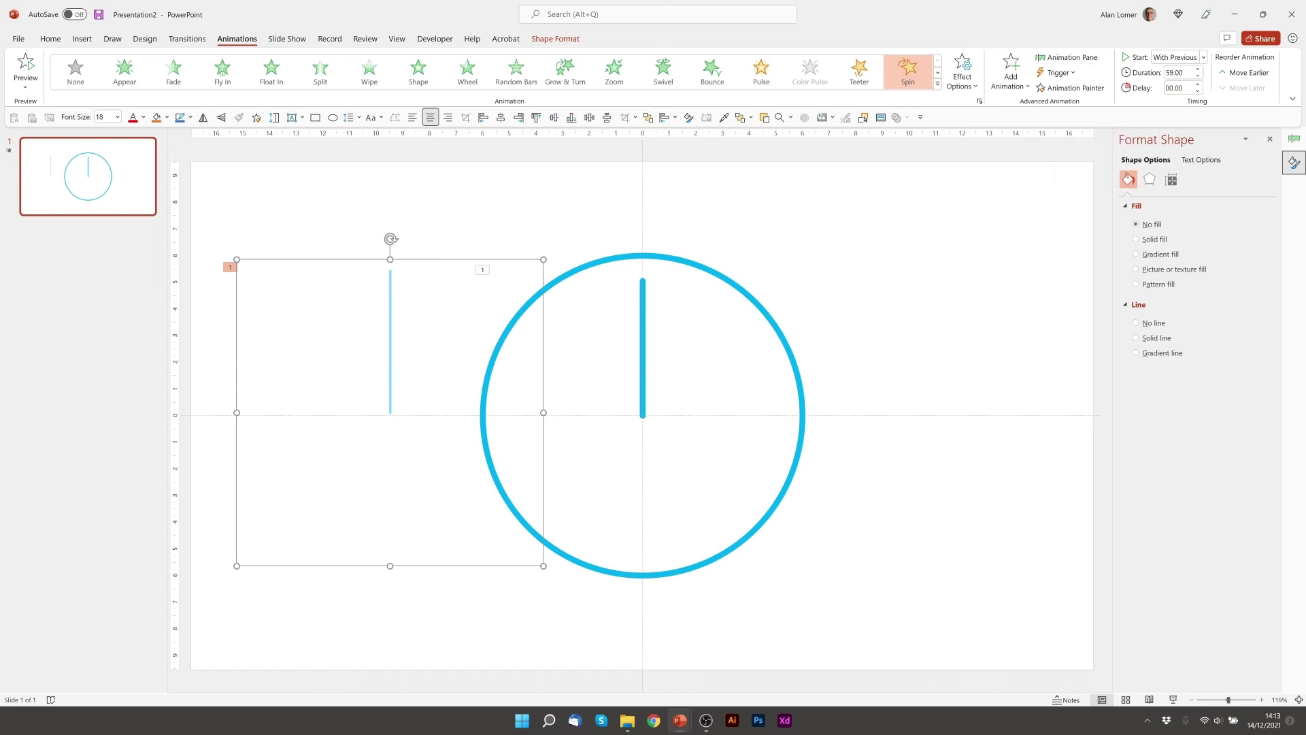
click(1180, 73)
text(0.50)
key(Return)
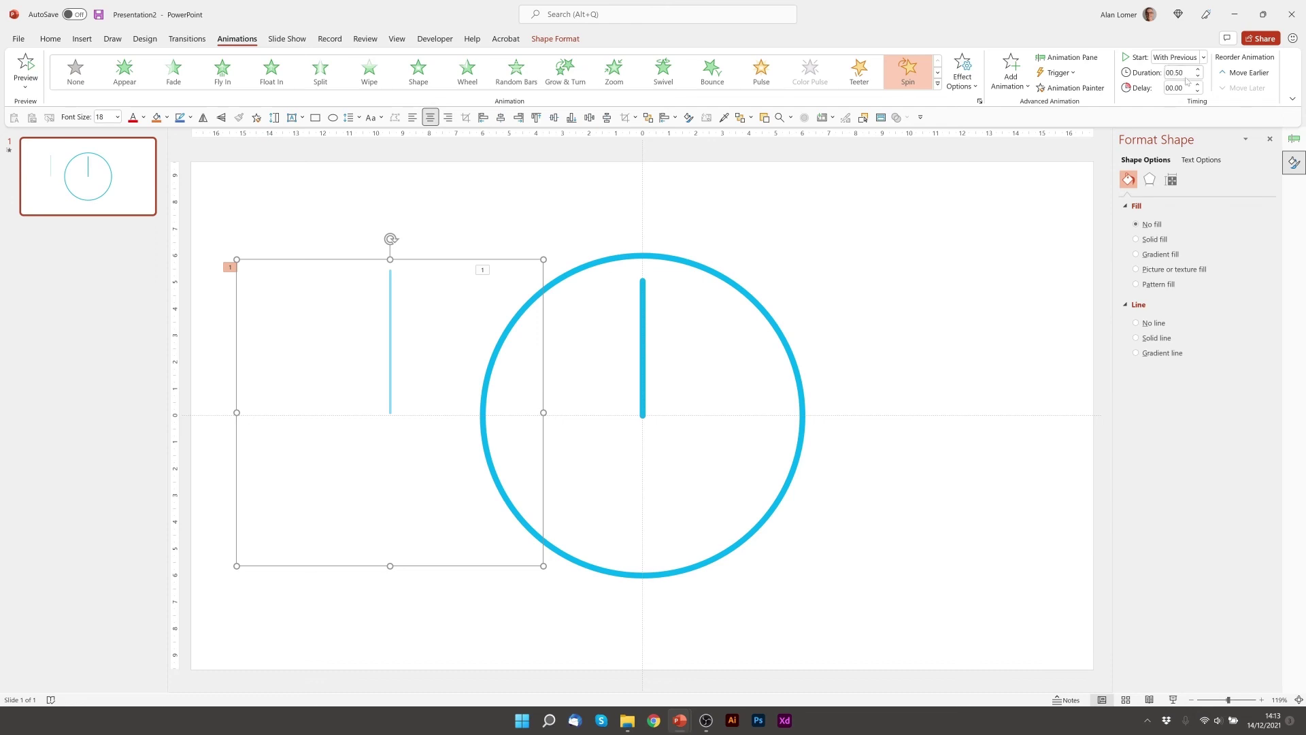